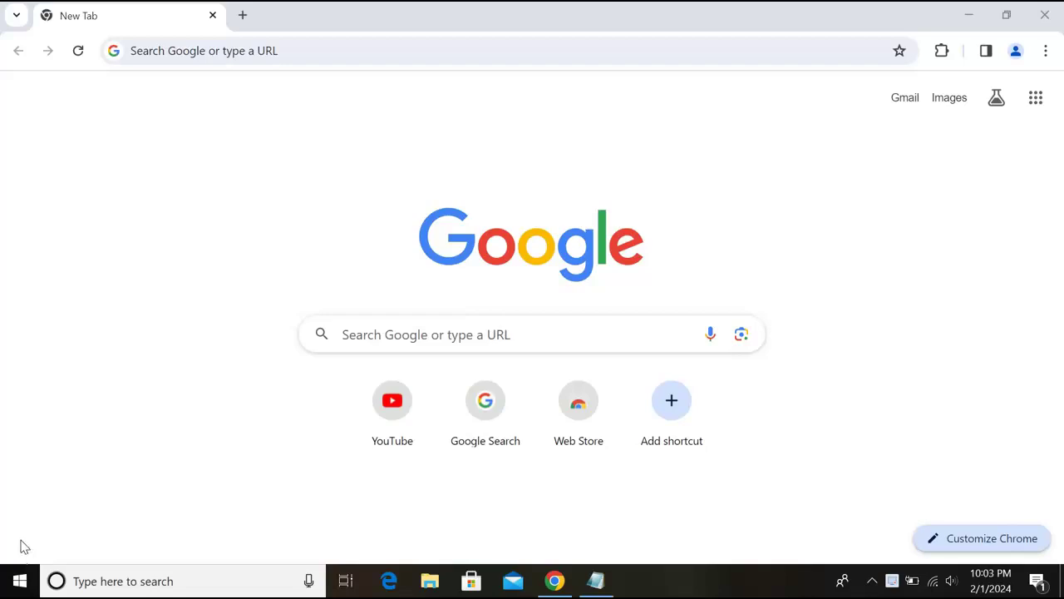
Step: Search Google for 'office deployment tool' and open the Microsoft Download Center page
click(362, 337)
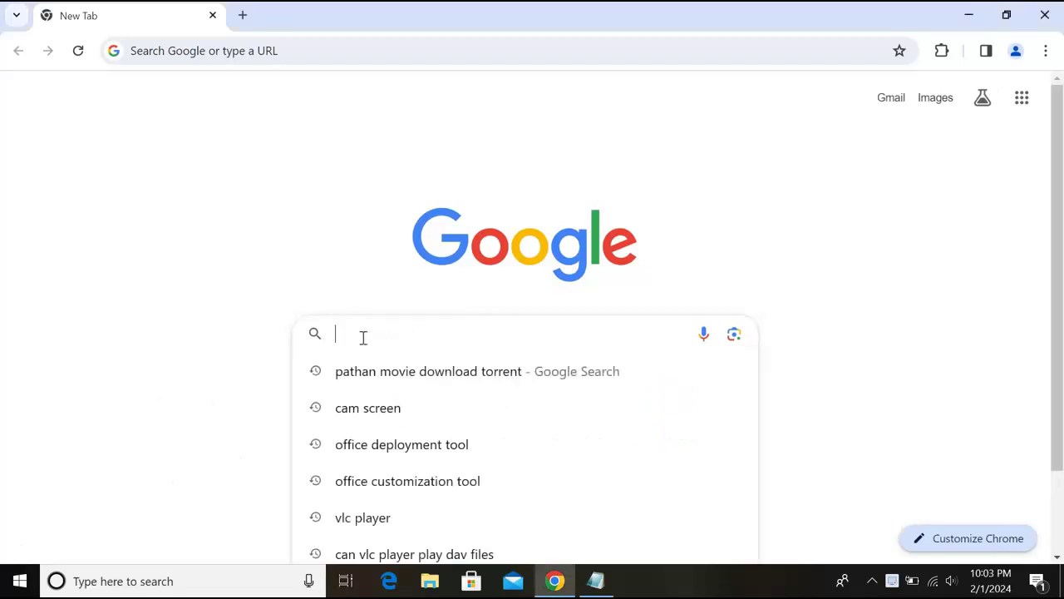
text(offic)
key(Return)
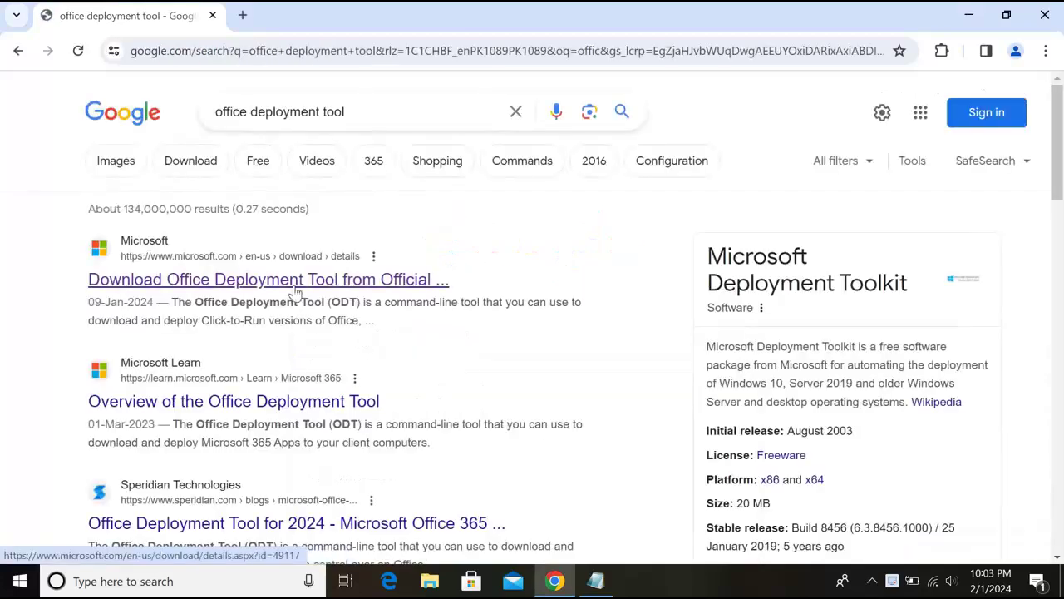
click(250, 287)
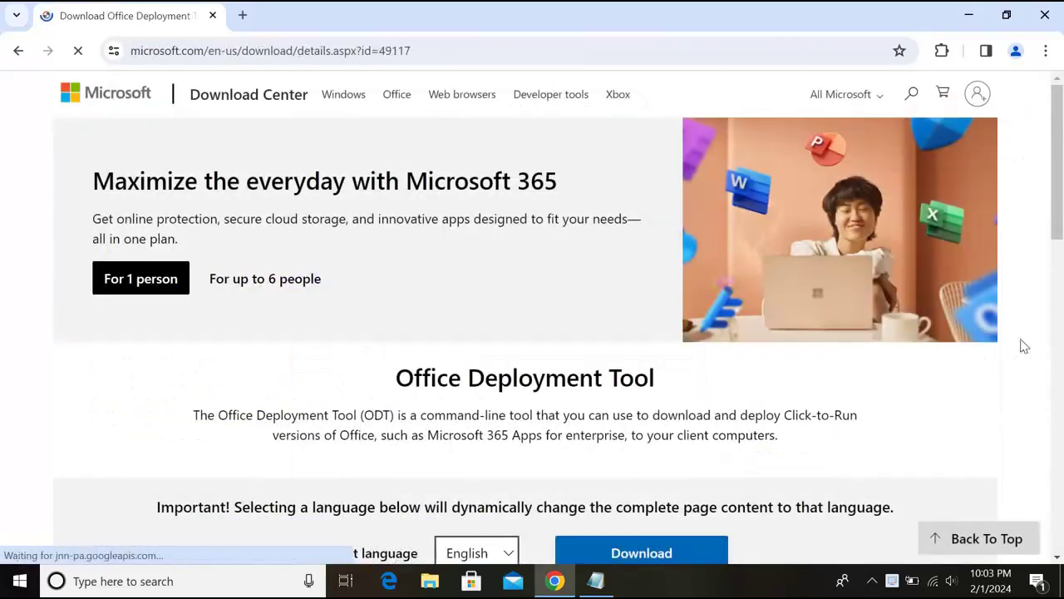
Step: Download officedeploymenttool_17126-20132.exe and dismiss the download-complete notice
scroll(645, 401, down, 3)
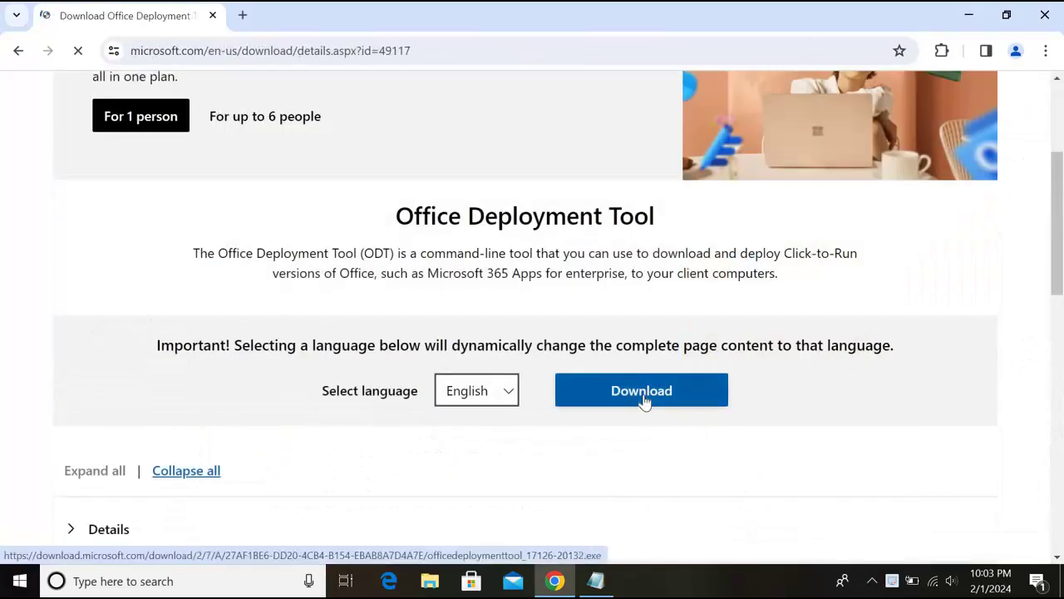
click(644, 396)
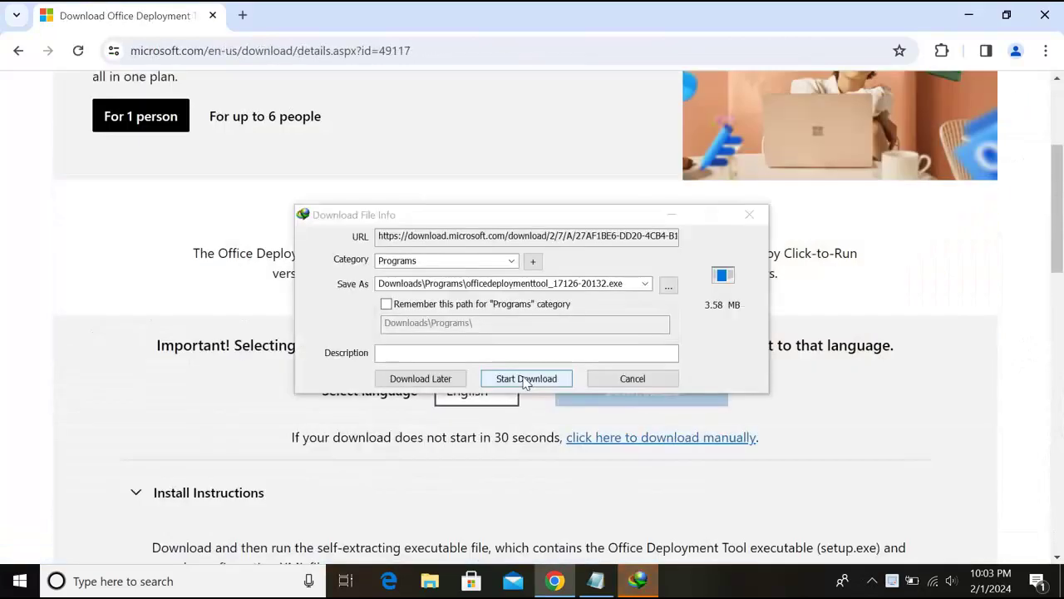
click(525, 378)
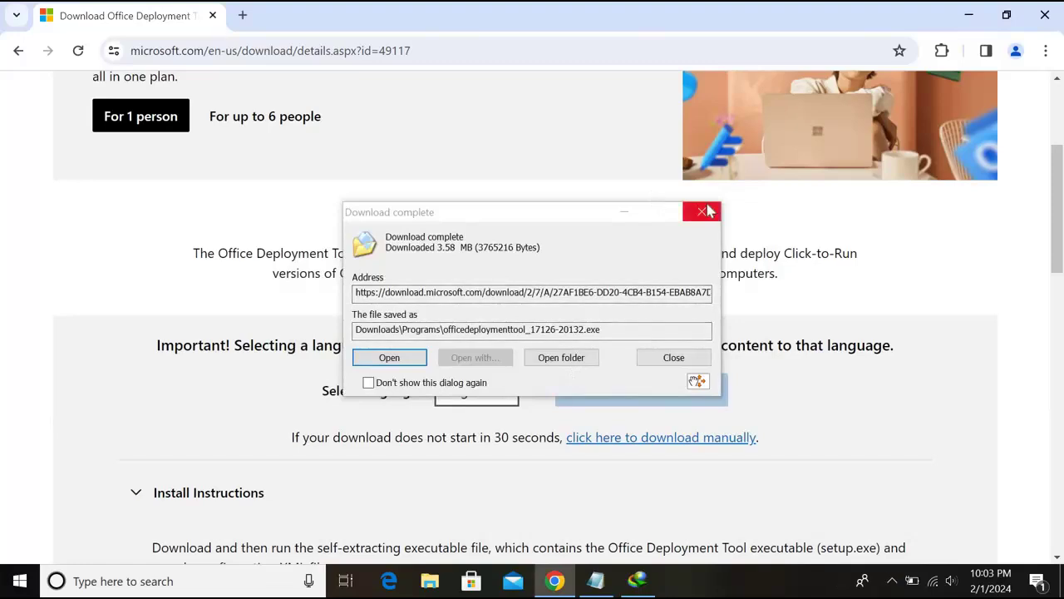
click(702, 212)
Step: In a new tab, search Google for 'office customization tool' and open the config.office.com result
click(242, 16)
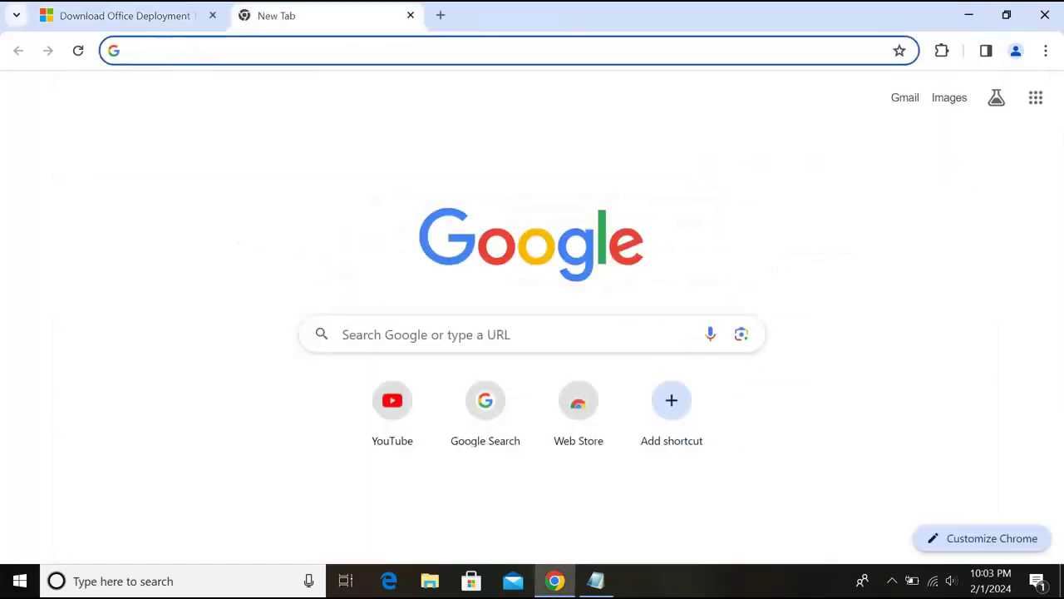
click(354, 328)
text(office cus)
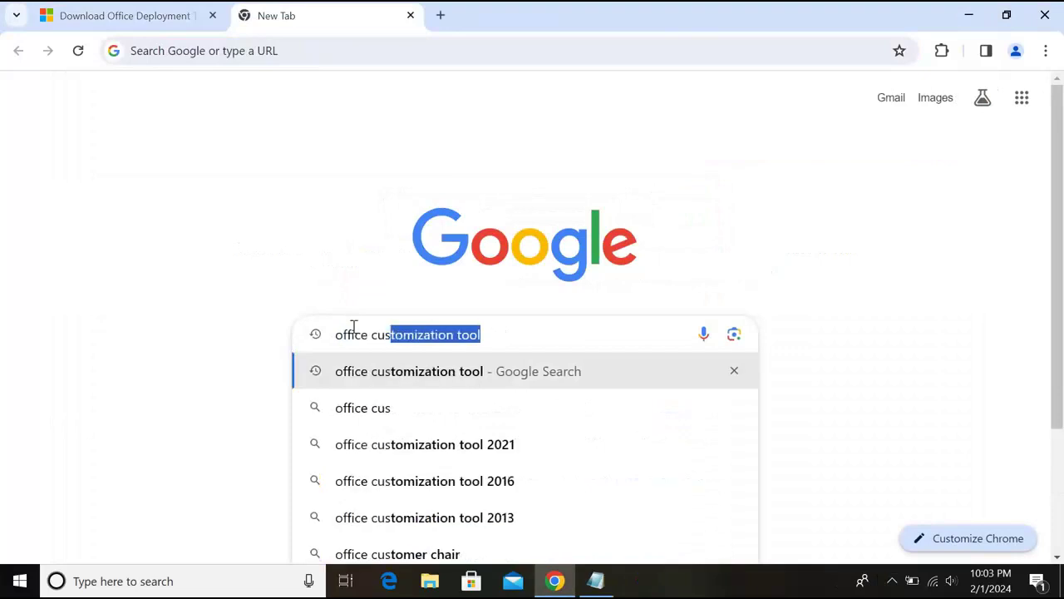
key(Return)
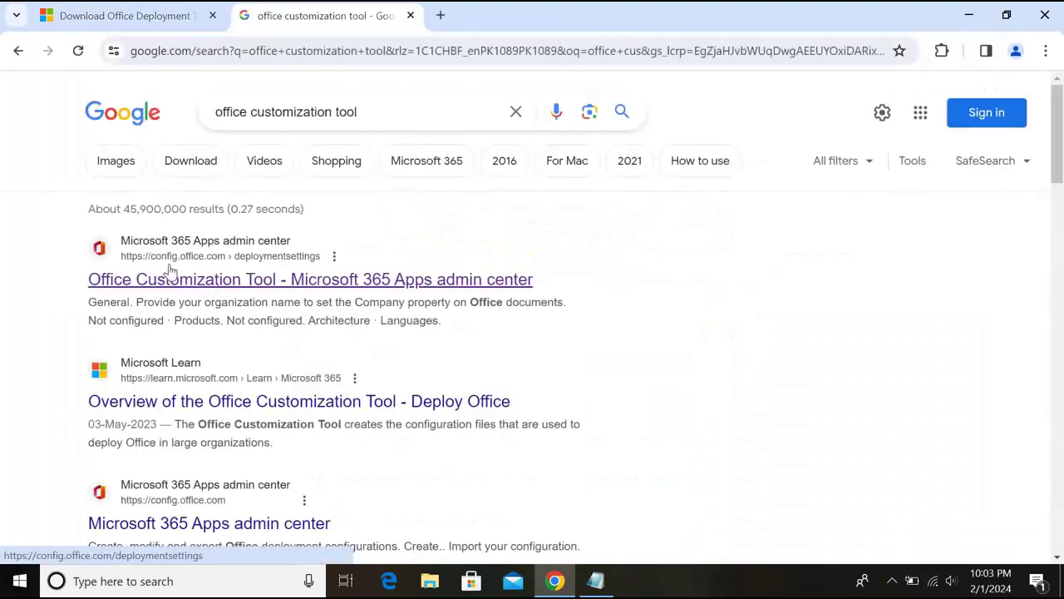
click(216, 283)
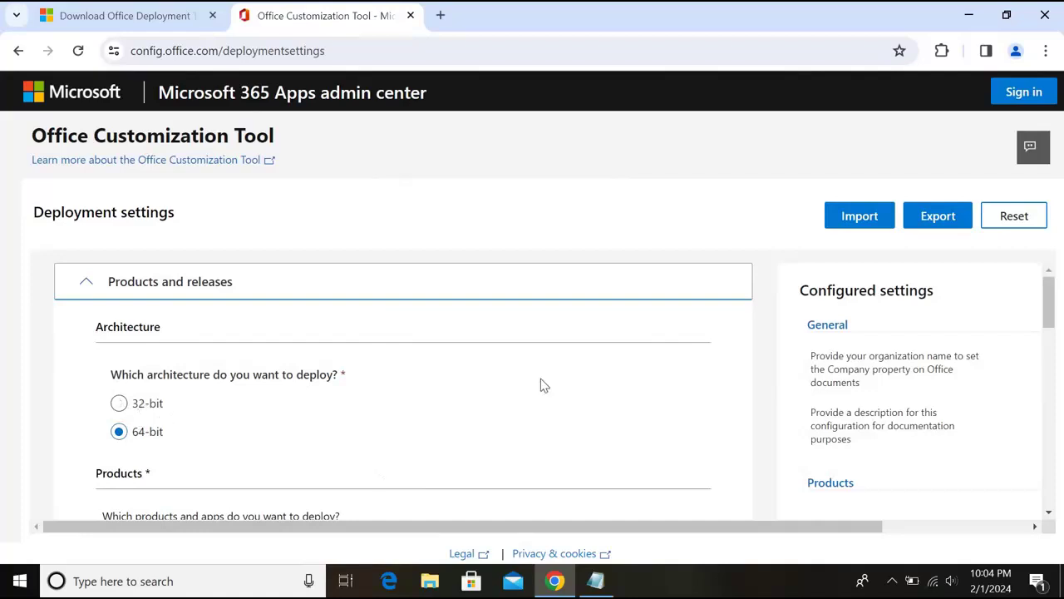
Step: Choose Visio Professional 2019 - Volume License, turn OneDrive Desktop off, and continue to Language
scroll(404, 404, down, 3)
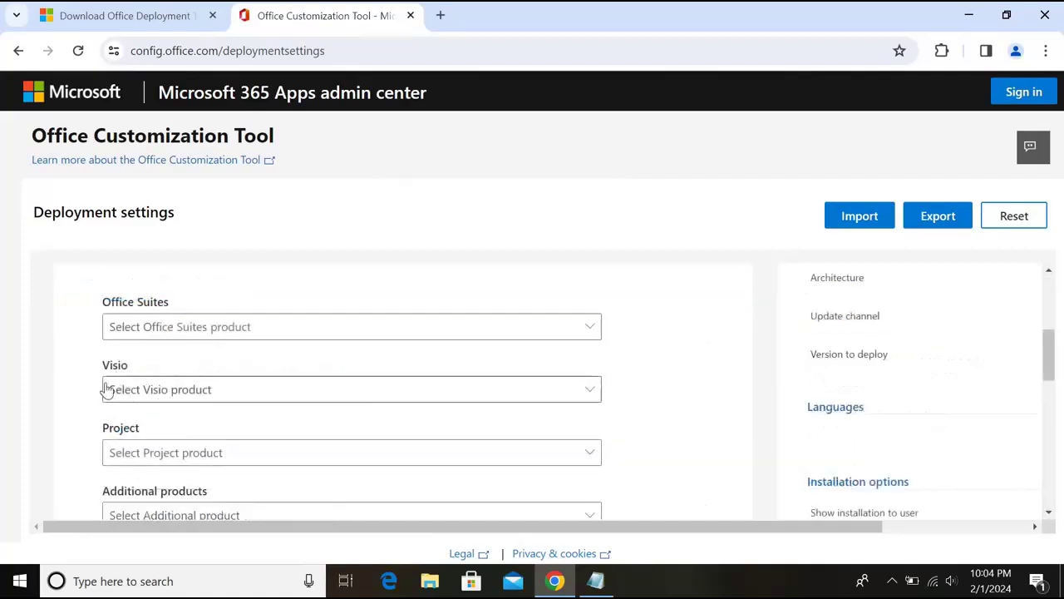
click(583, 399)
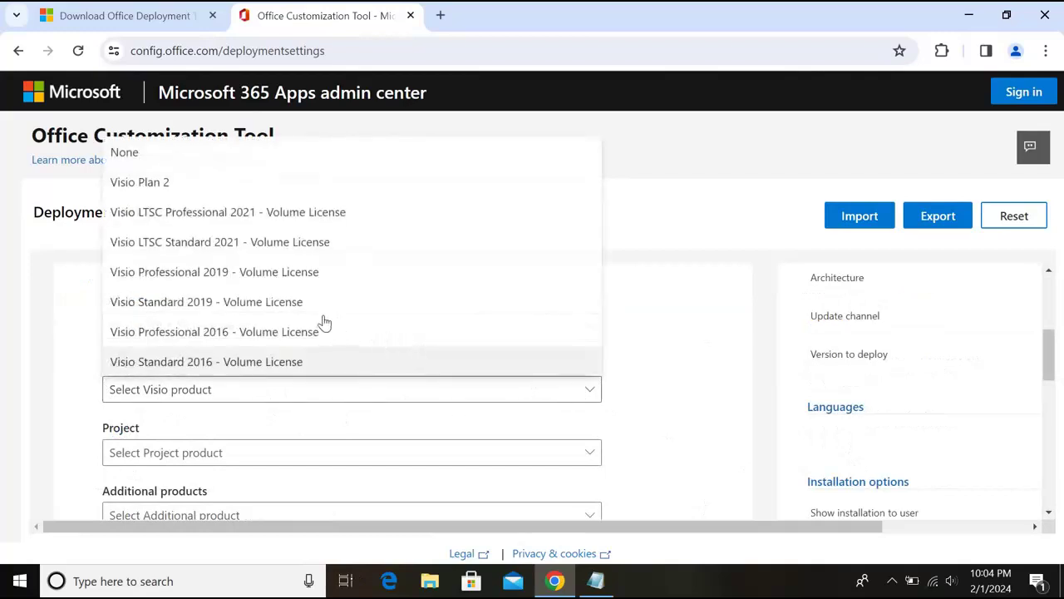
click(284, 285)
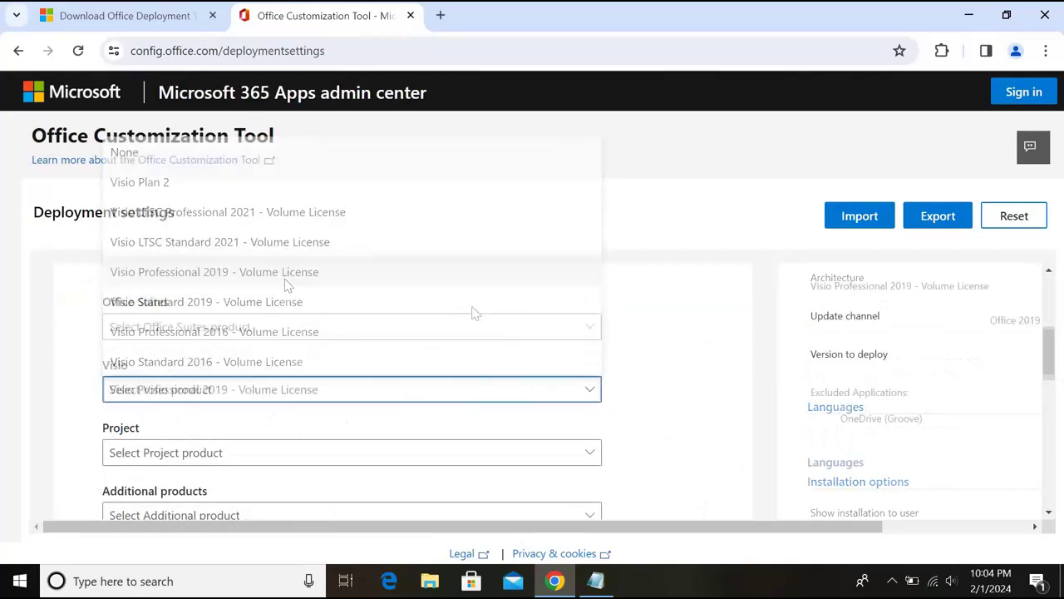
scroll(384, 511, down, 5)
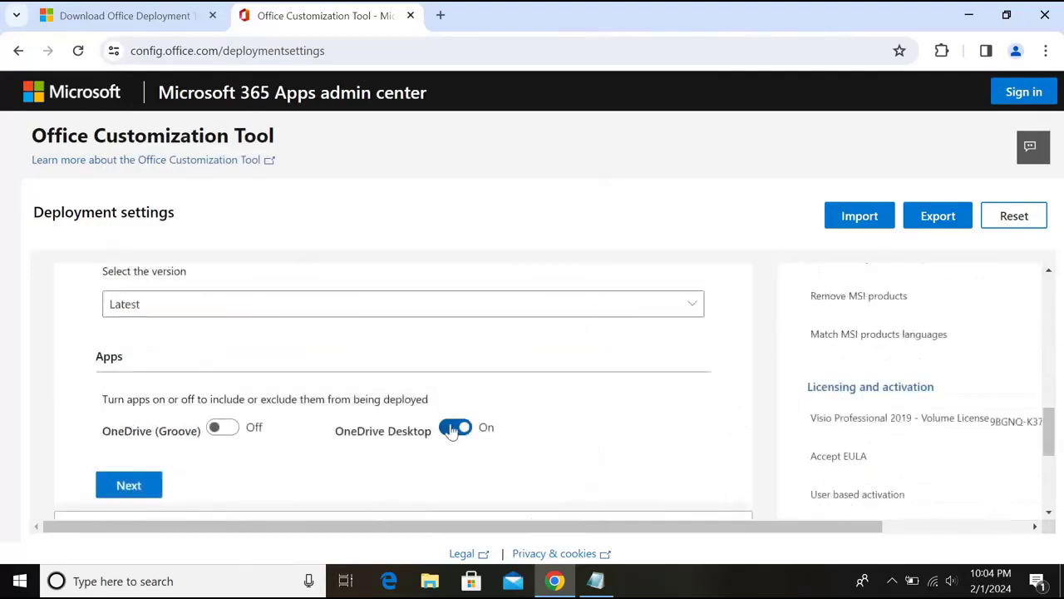
click(452, 428)
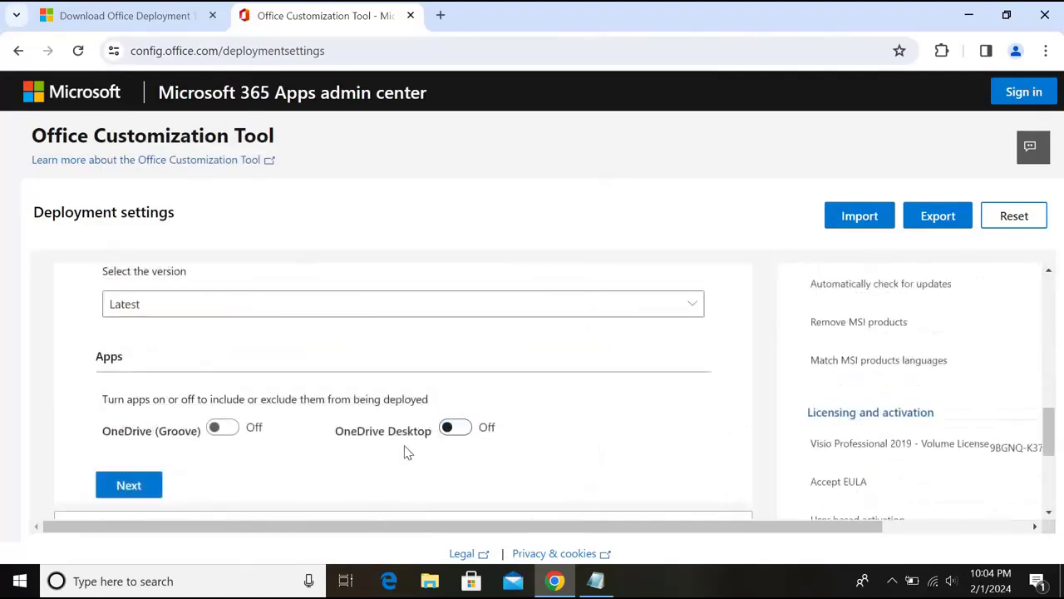
click(128, 486)
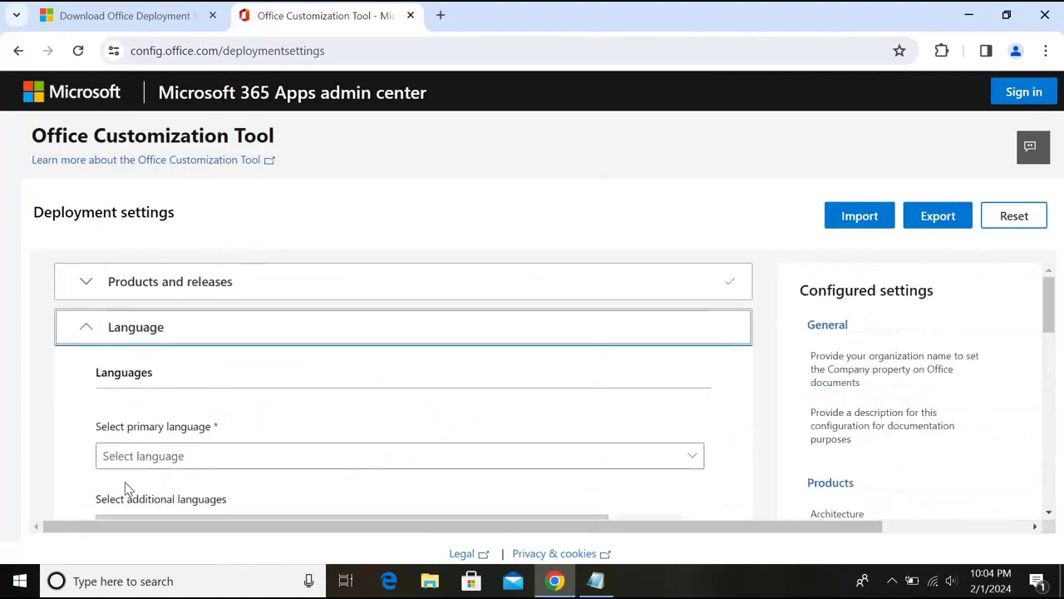
Step: Set English (United States) as the primary language and continue to installation settings
click(279, 456)
click(203, 395)
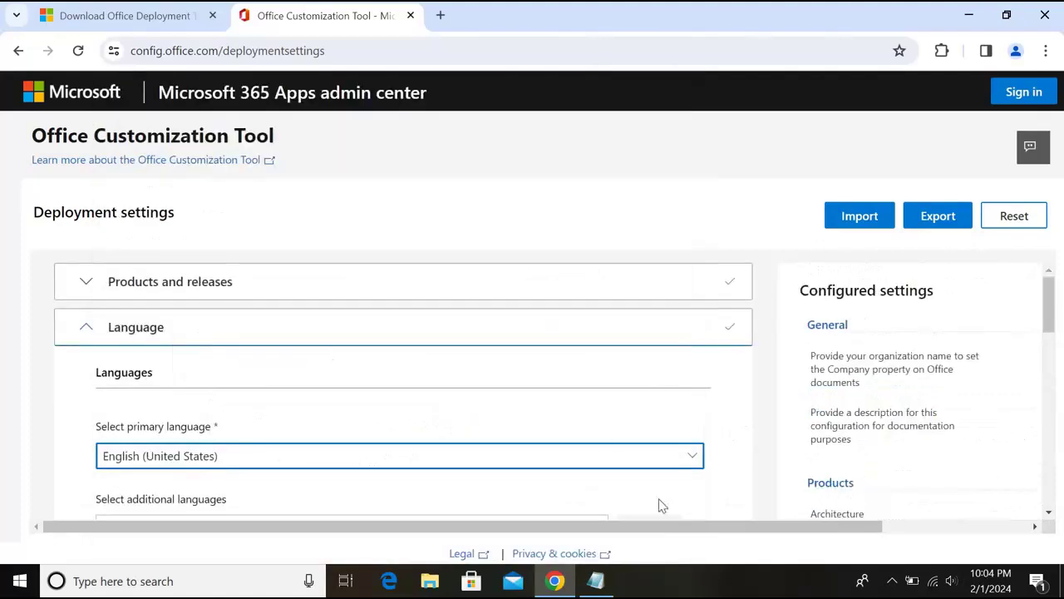
scroll(250, 399, down, 4)
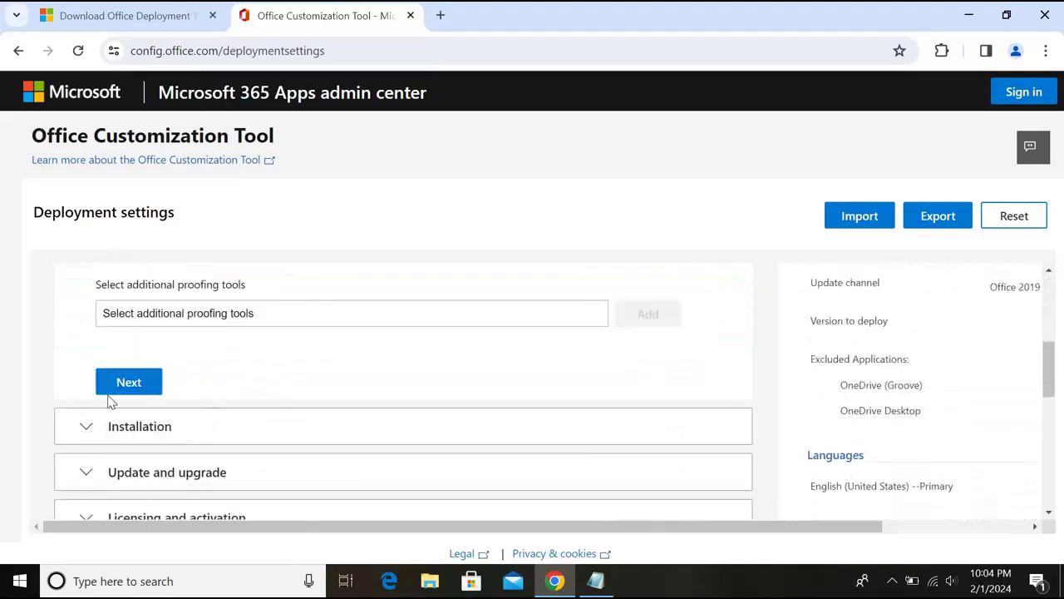
click(125, 383)
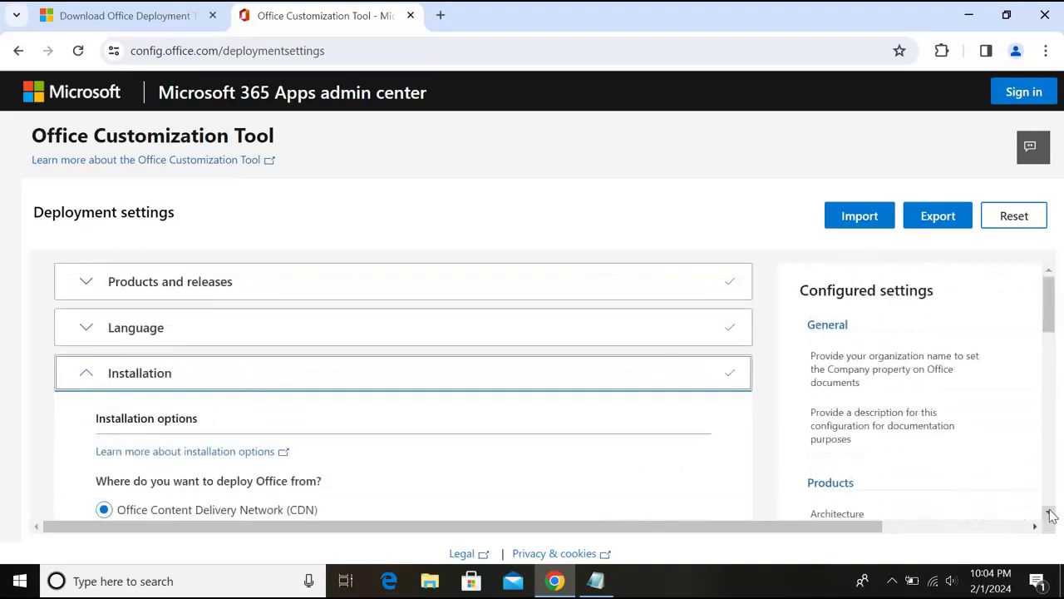
Step: Turn off uninstalling older MSI versions, then step through licensing, general and preferences to Finish
scroll(1051, 516, down, 3)
click(112, 387)
scroll(499, 332, down, 2)
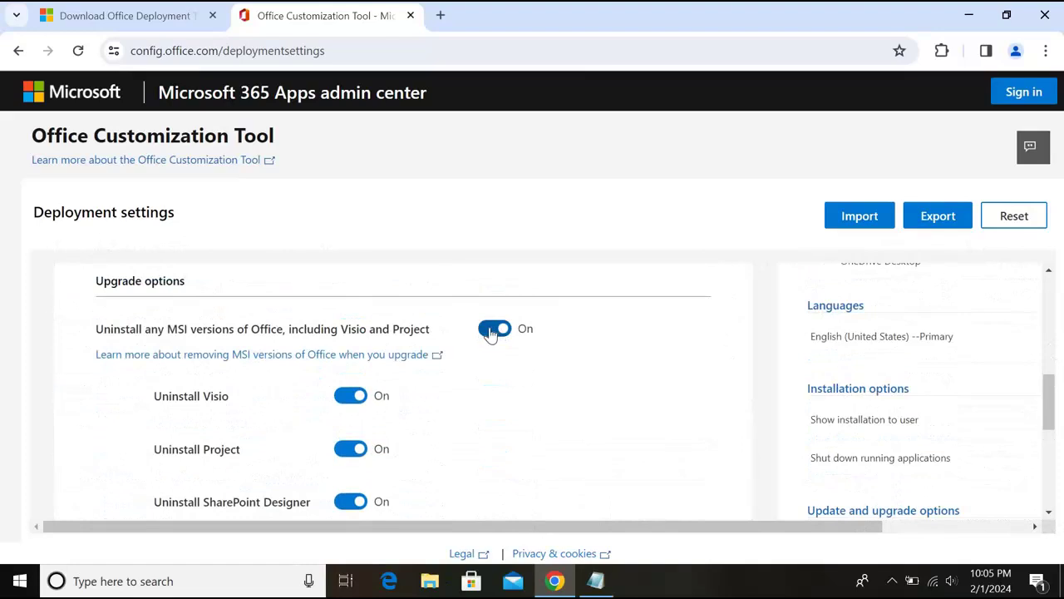
click(494, 329)
scroll(374, 374, down, 5)
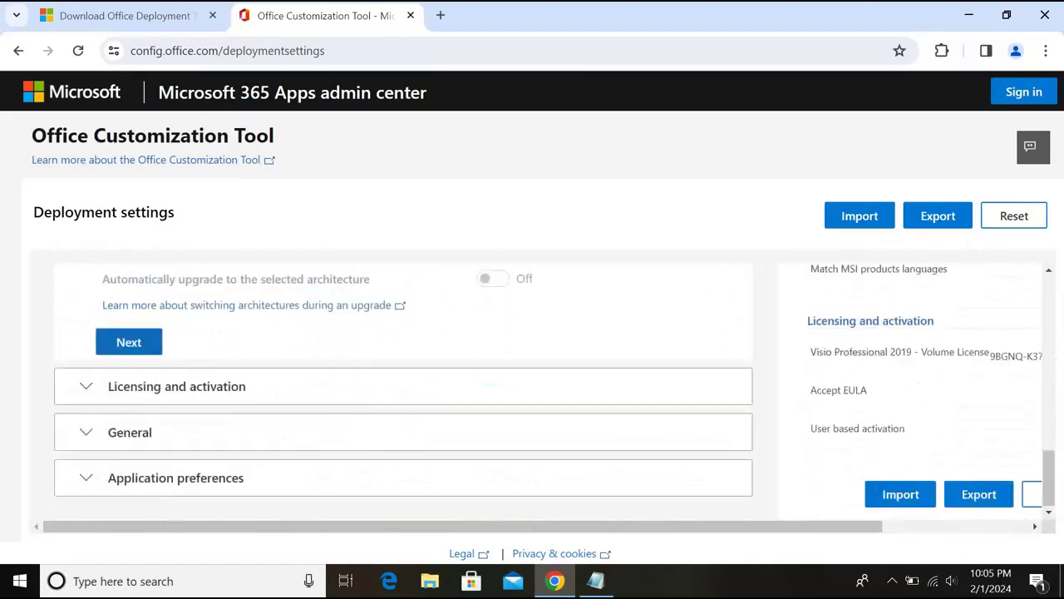
click(133, 341)
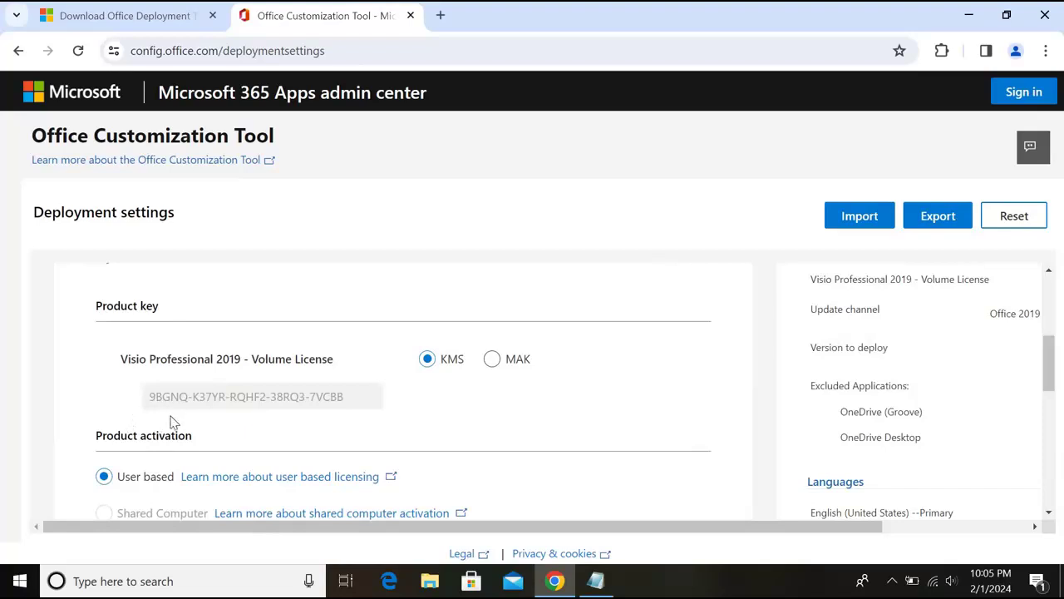
scroll(374, 399, down, 3)
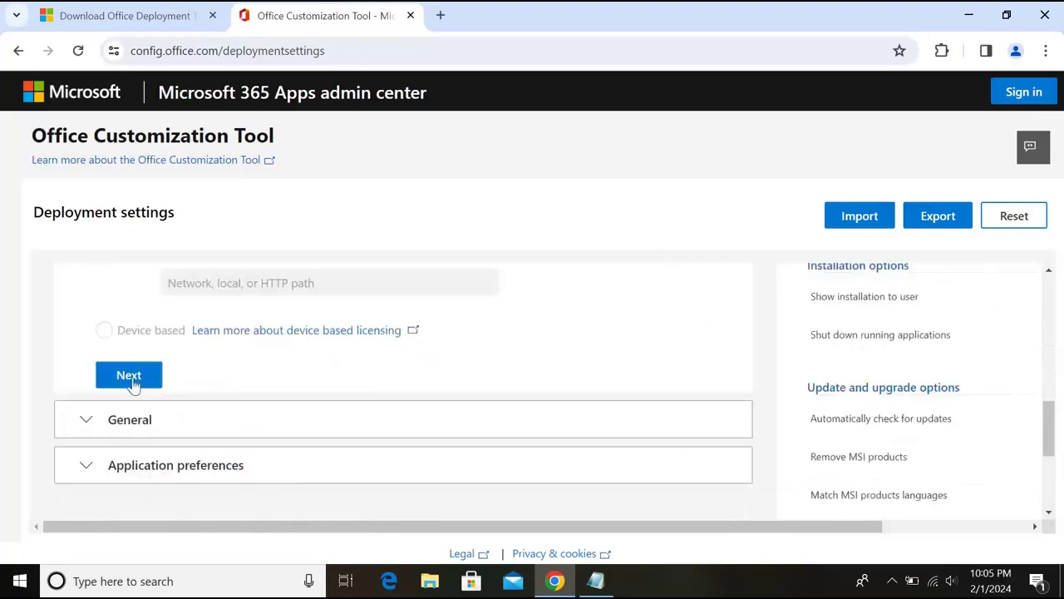
click(133, 385)
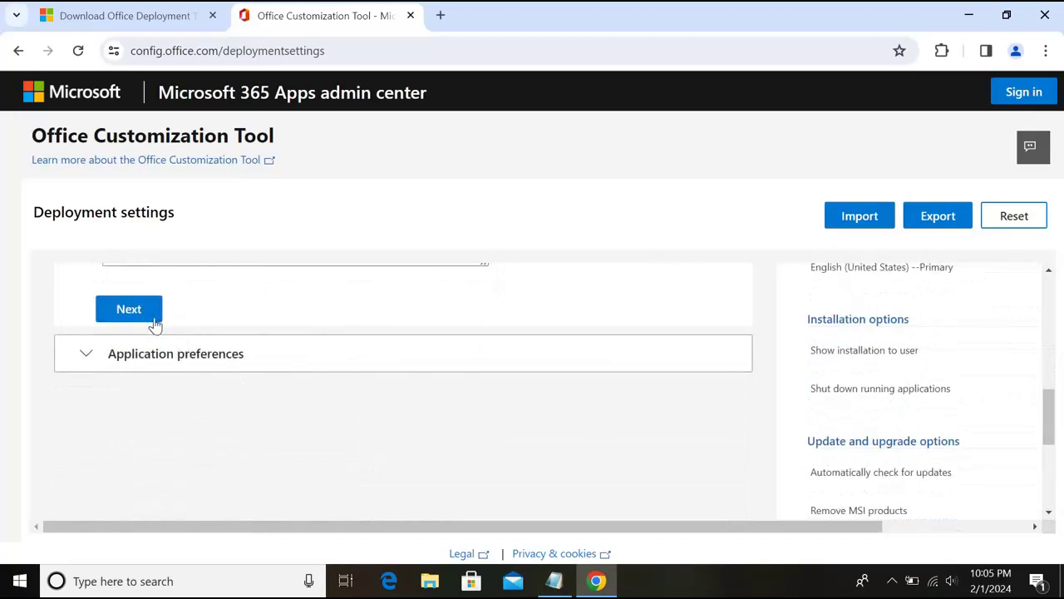
click(133, 310)
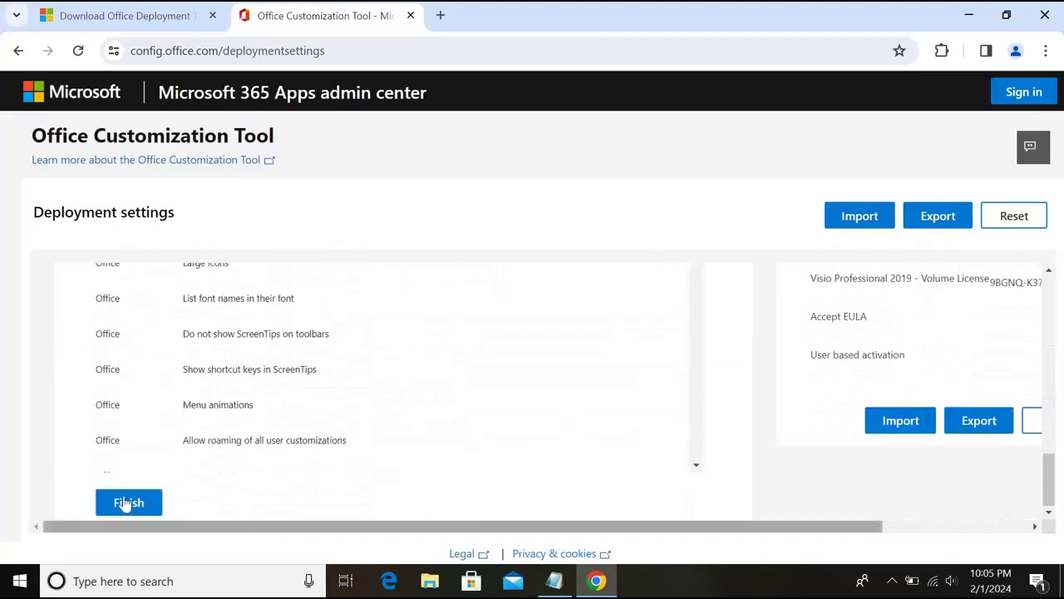
click(126, 504)
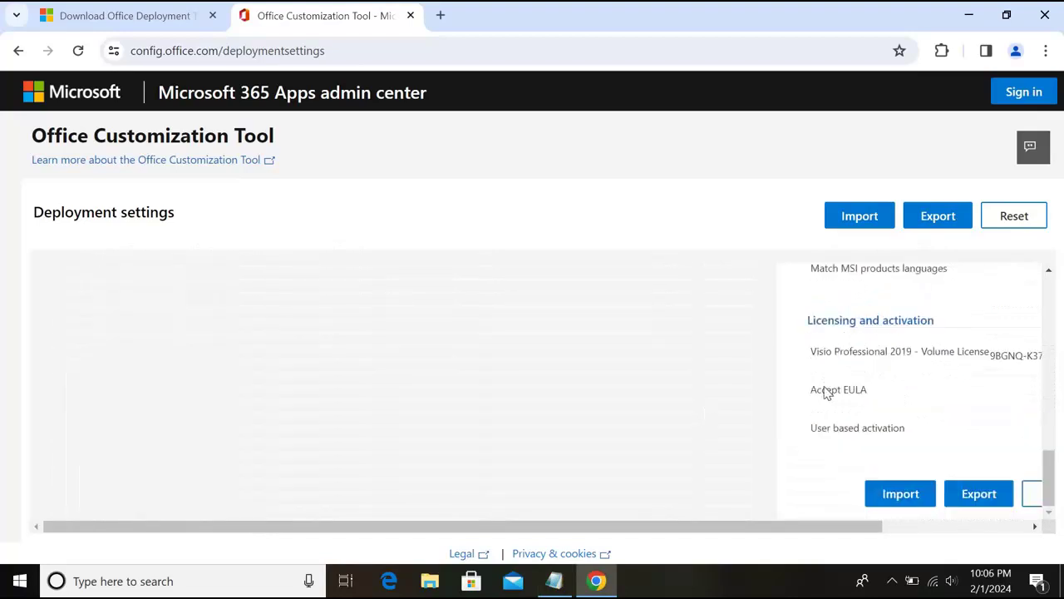
Step: Accept the license terms, export the configuration as Configuration.xml, and show it in Downloads
click(968, 505)
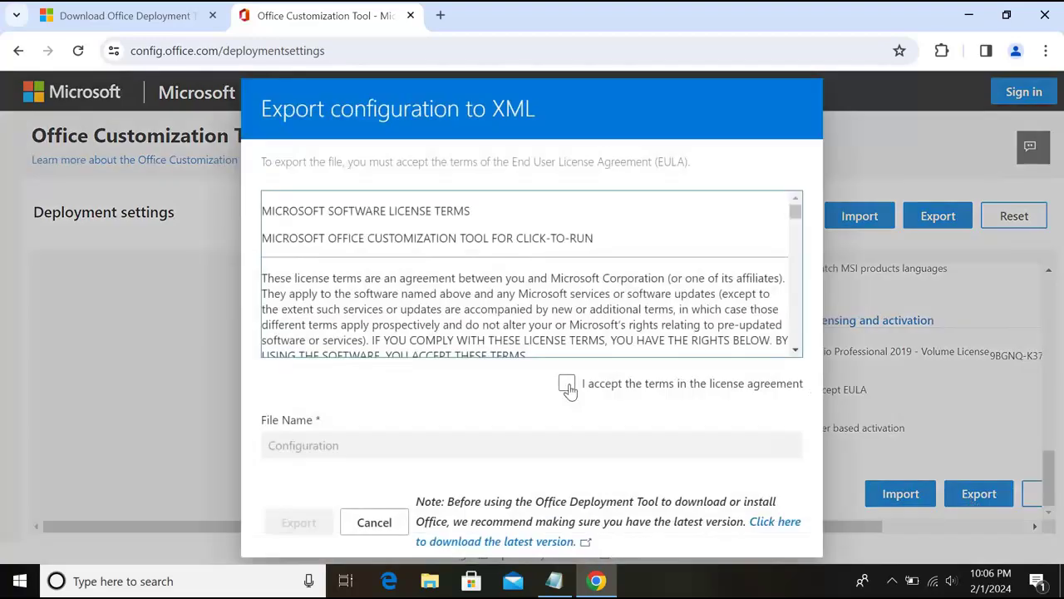
click(567, 384)
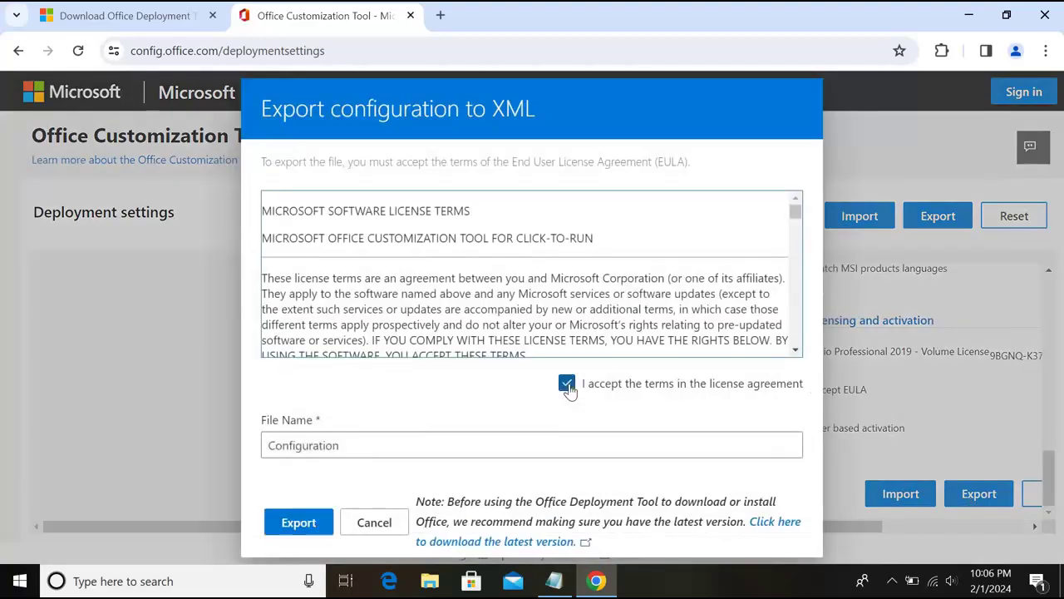
click(298, 522)
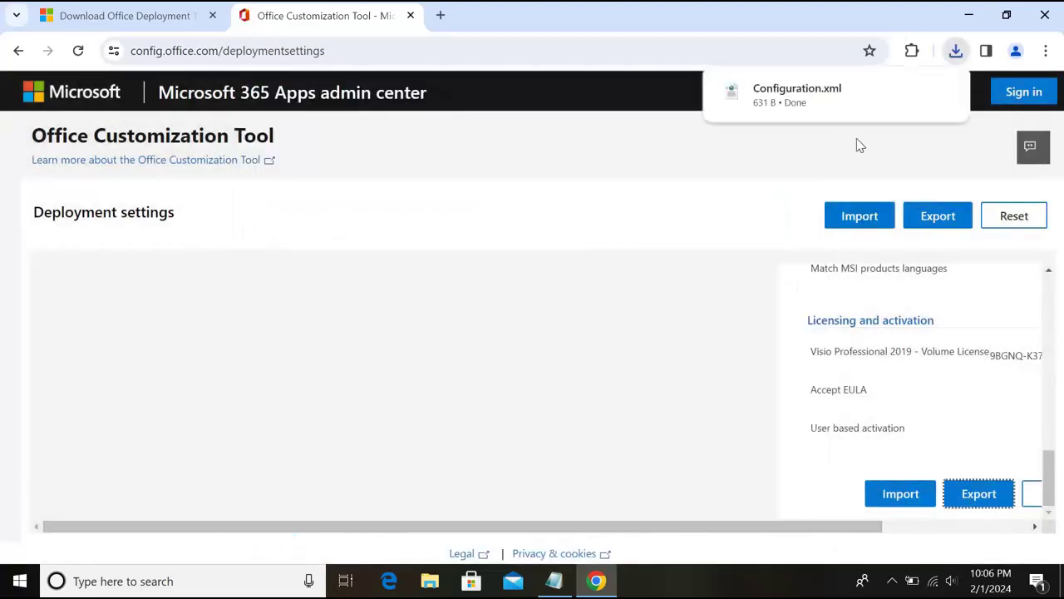
mouse_move(798, 105)
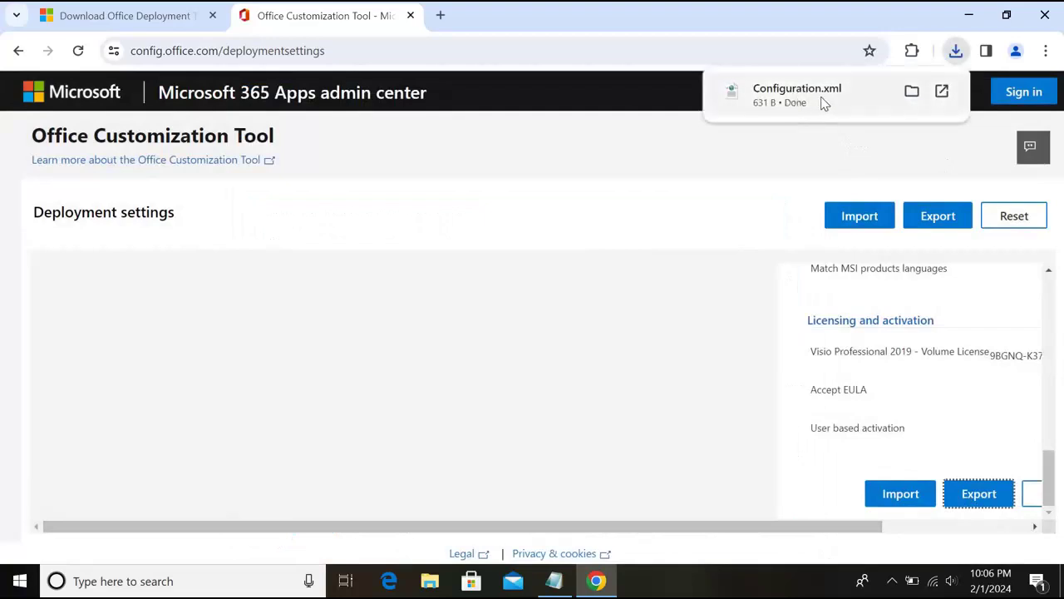
click(911, 91)
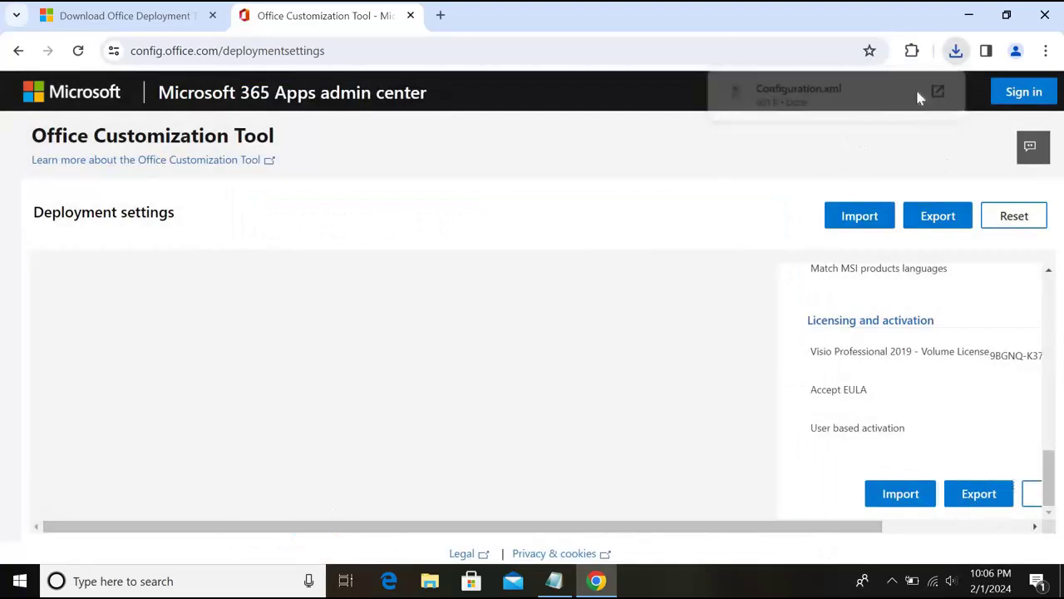
Step: Copy Configuration.xml from Downloads and clear open windows to reach the desktop
right_click(373, 505)
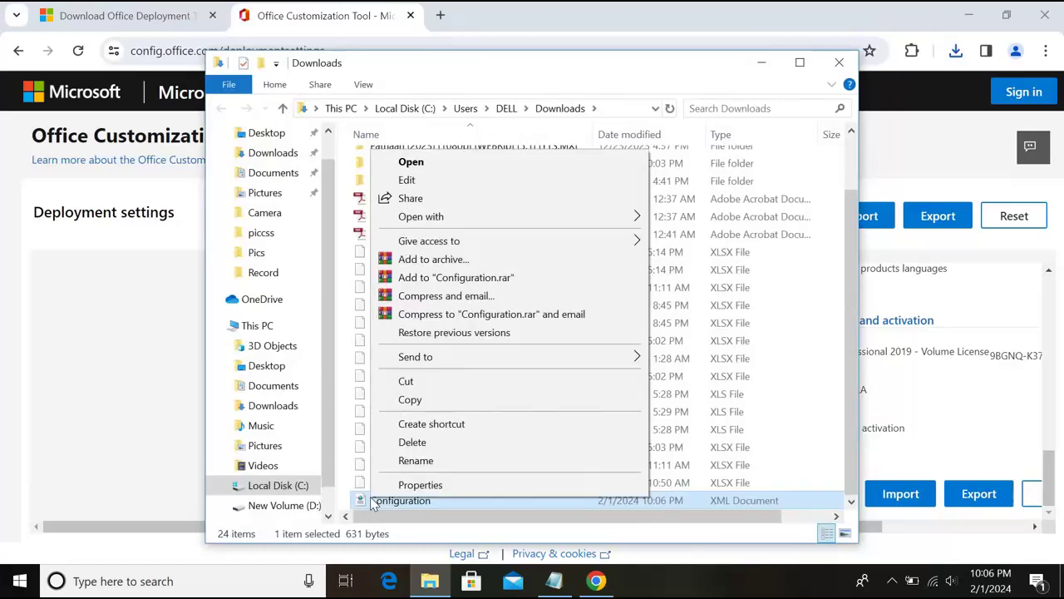
click(468, 219)
click(838, 62)
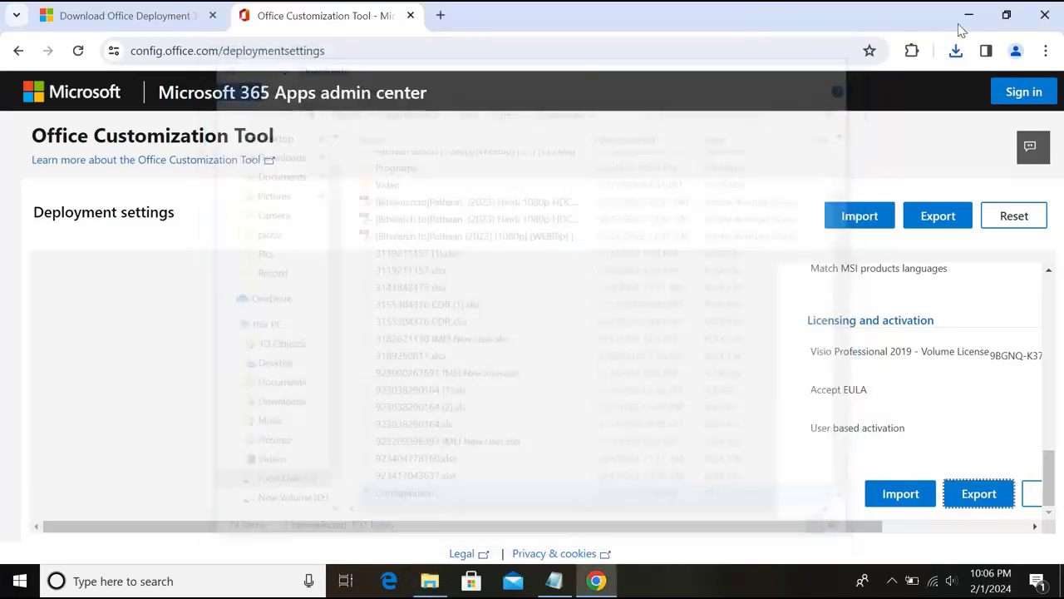
click(969, 15)
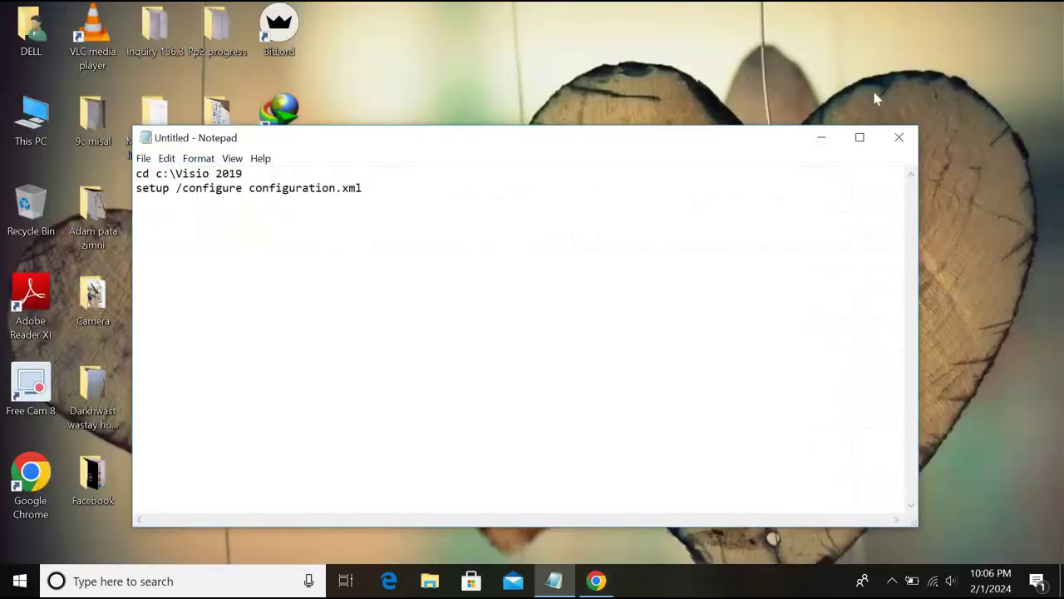
click(820, 137)
Step: Create a desktop folder named 'Visio 2019' and paste Configuration.xml into it
right_click(444, 126)
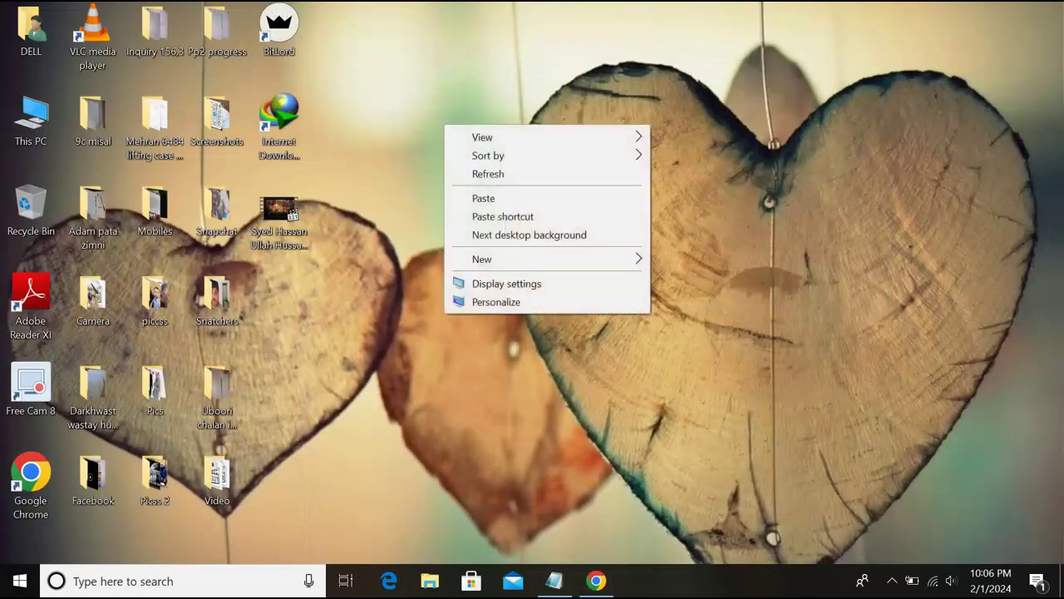
mouse_move(563, 257)
click(690, 261)
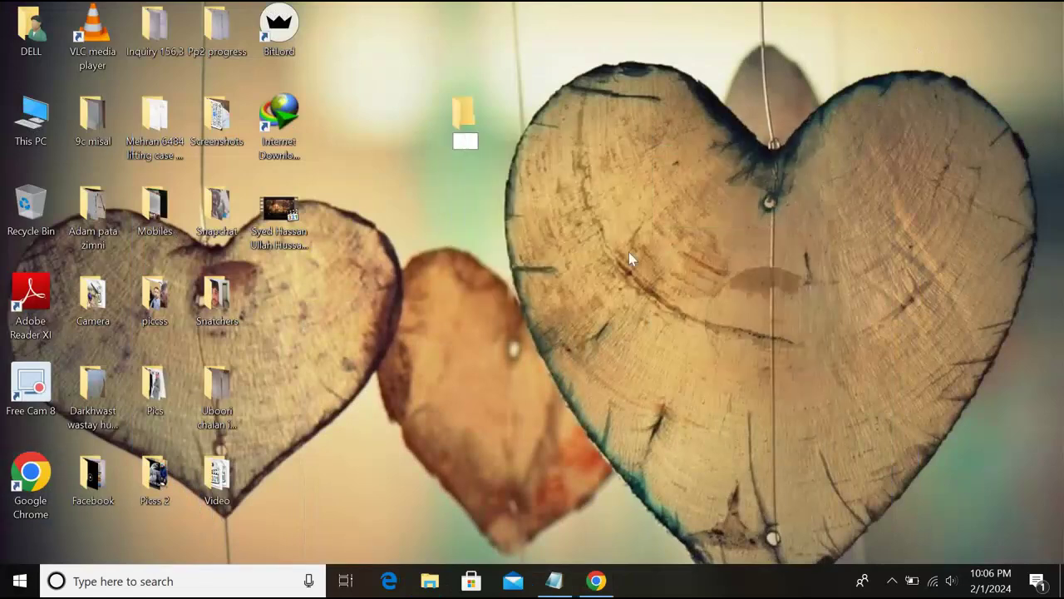
text(Visio 2019)
key(Return)
key(Return)
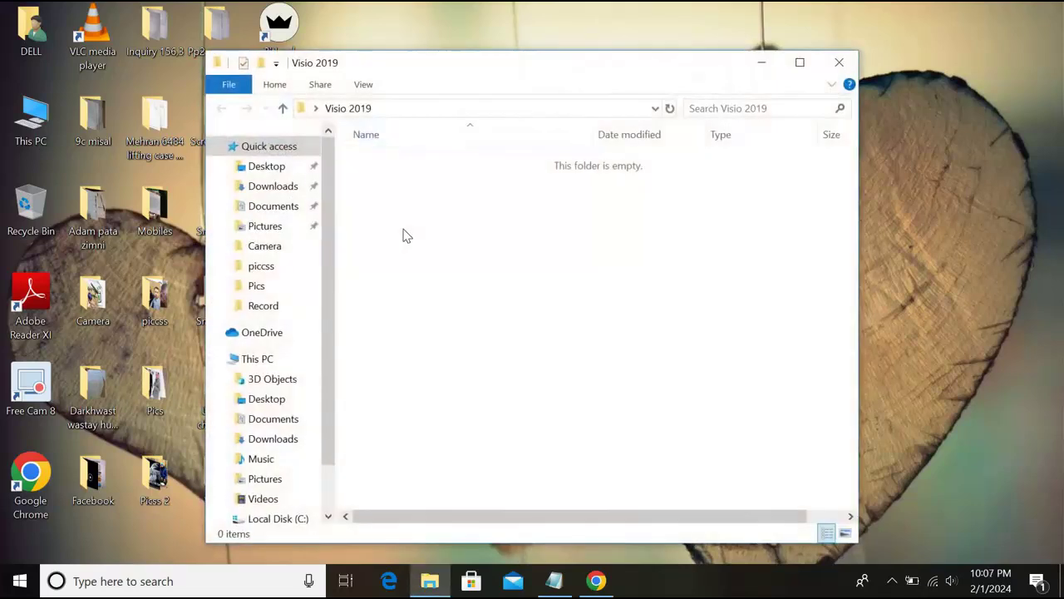
key(ctrl+v)
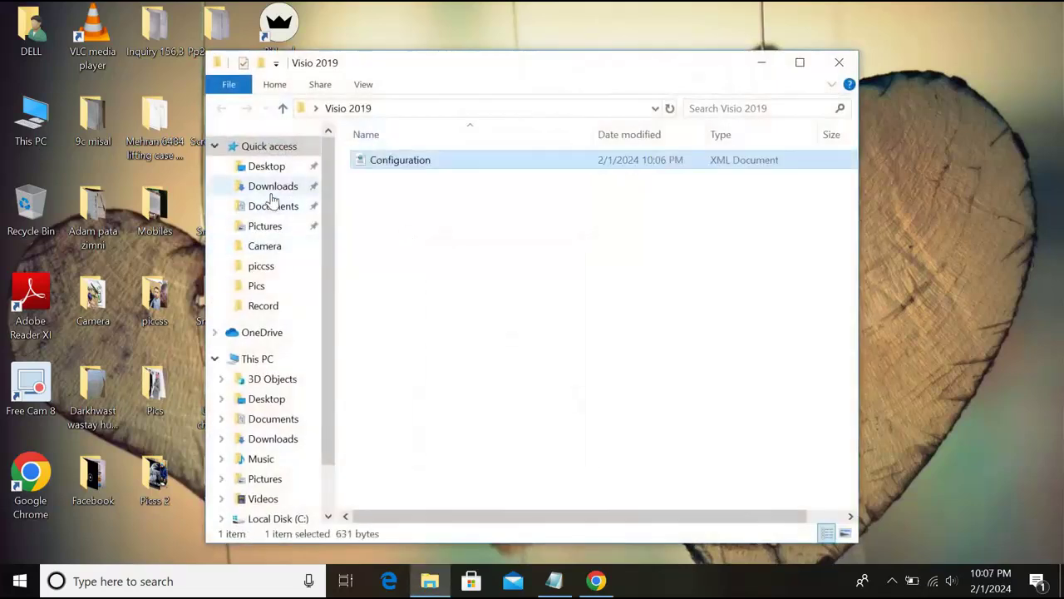
click(272, 189)
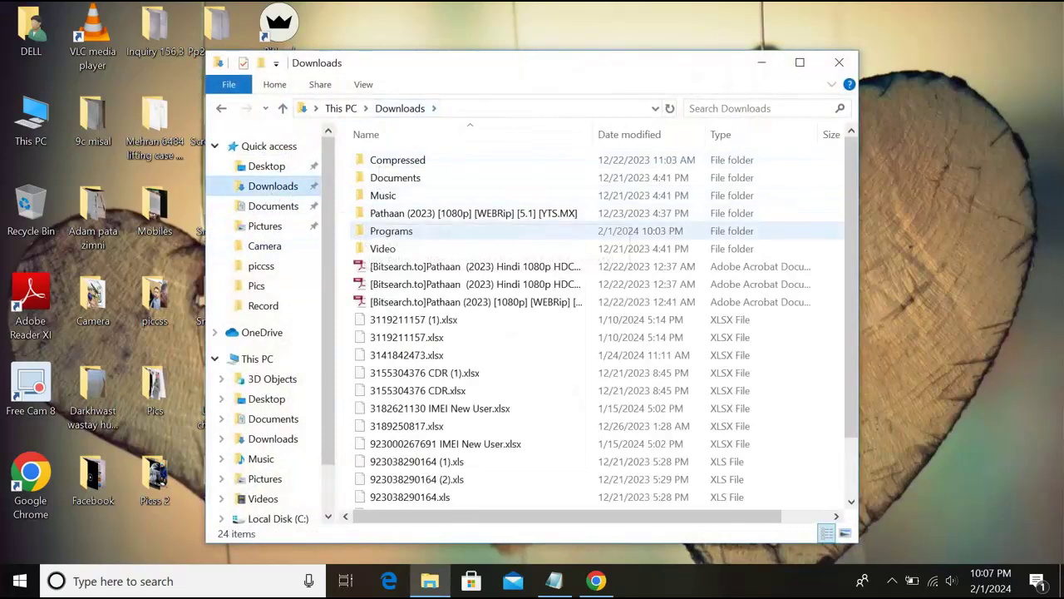
double_click(382, 233)
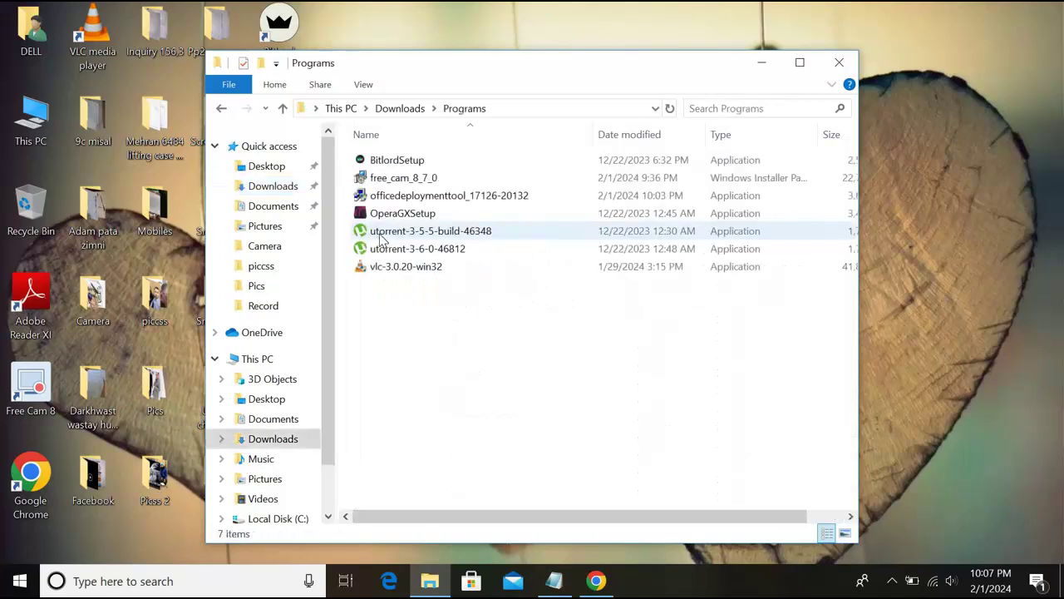
right_click(445, 199)
click(762, 63)
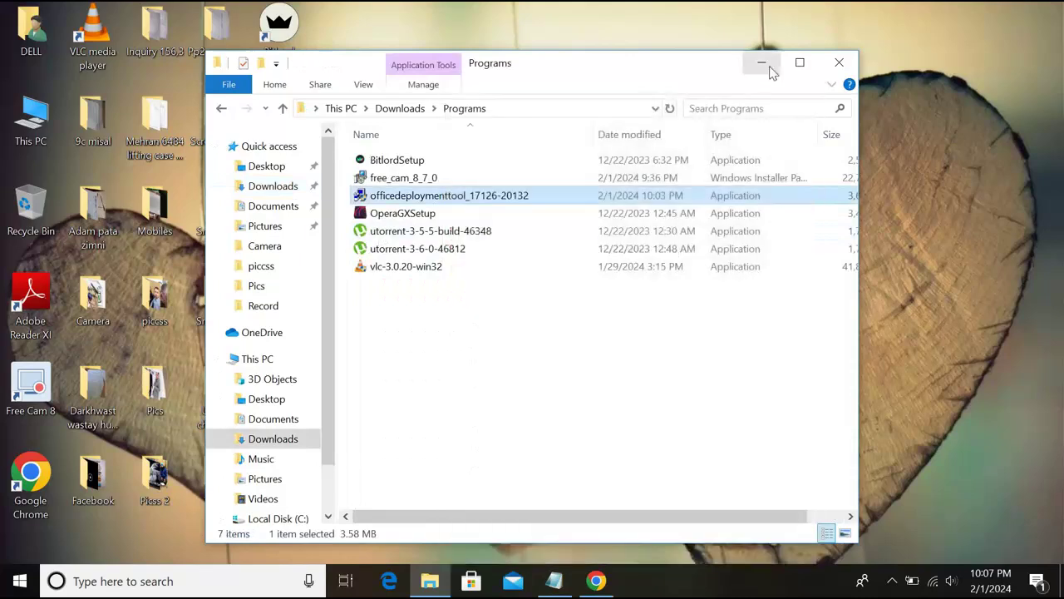
click(761, 63)
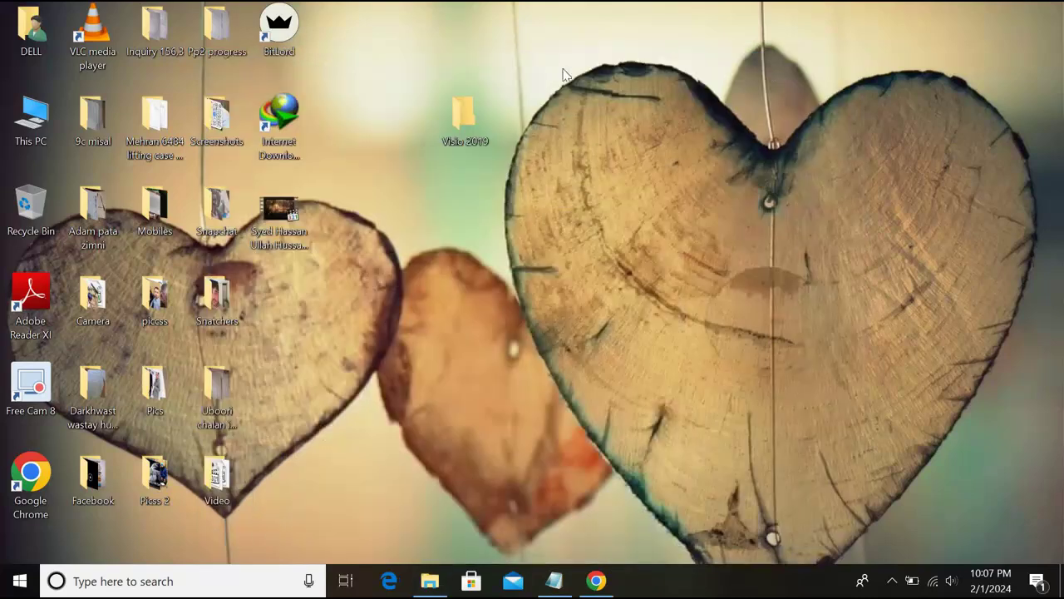
double_click(470, 106)
right_click(379, 230)
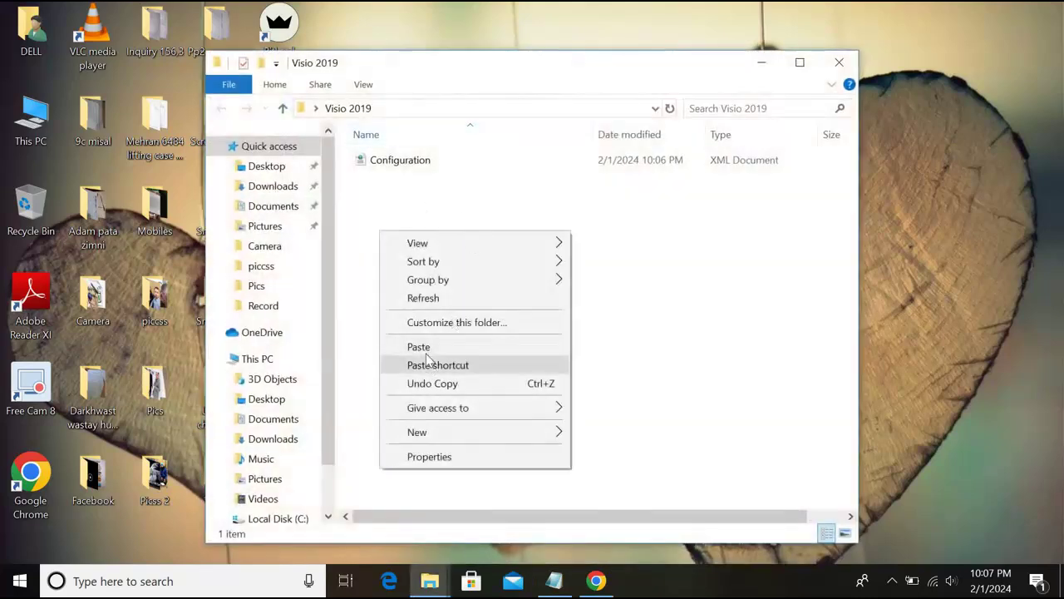
click(418, 347)
right_click(499, 175)
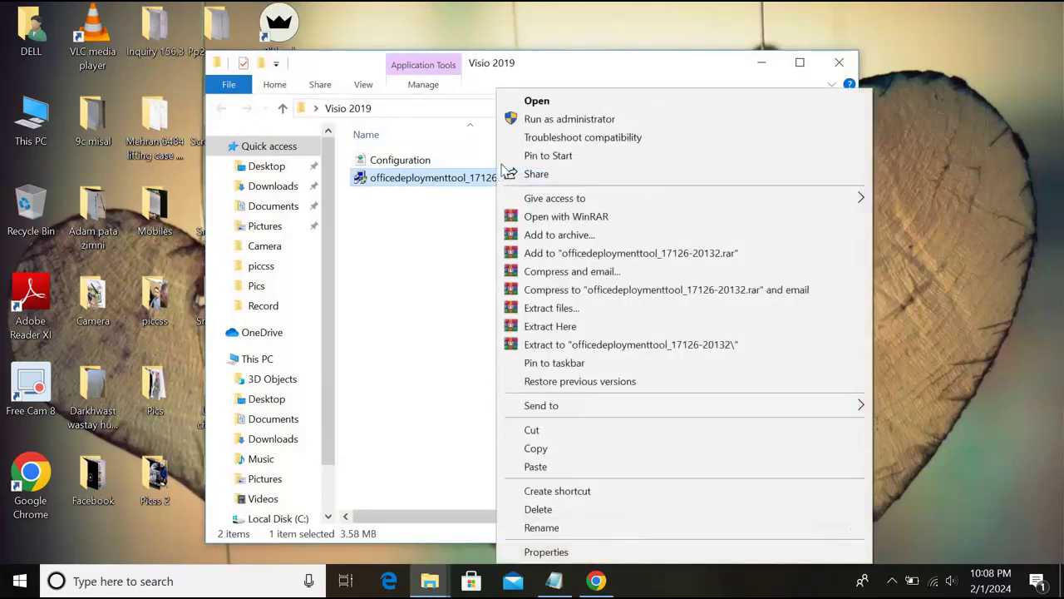
Step: Run the deployment tool as administrator and accept the Microsoft license terms
click(559, 119)
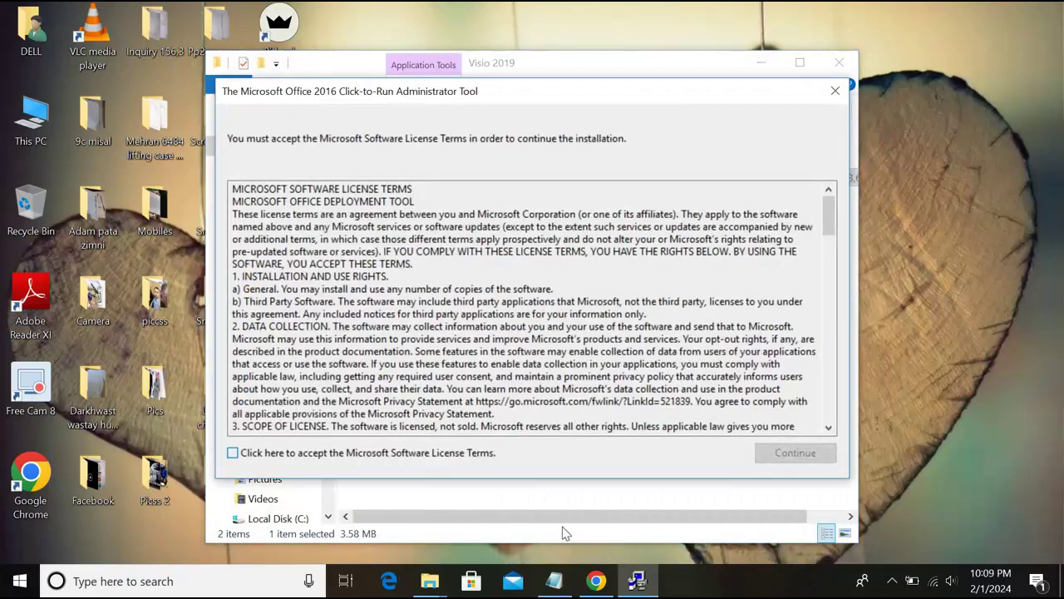
click(233, 444)
click(803, 451)
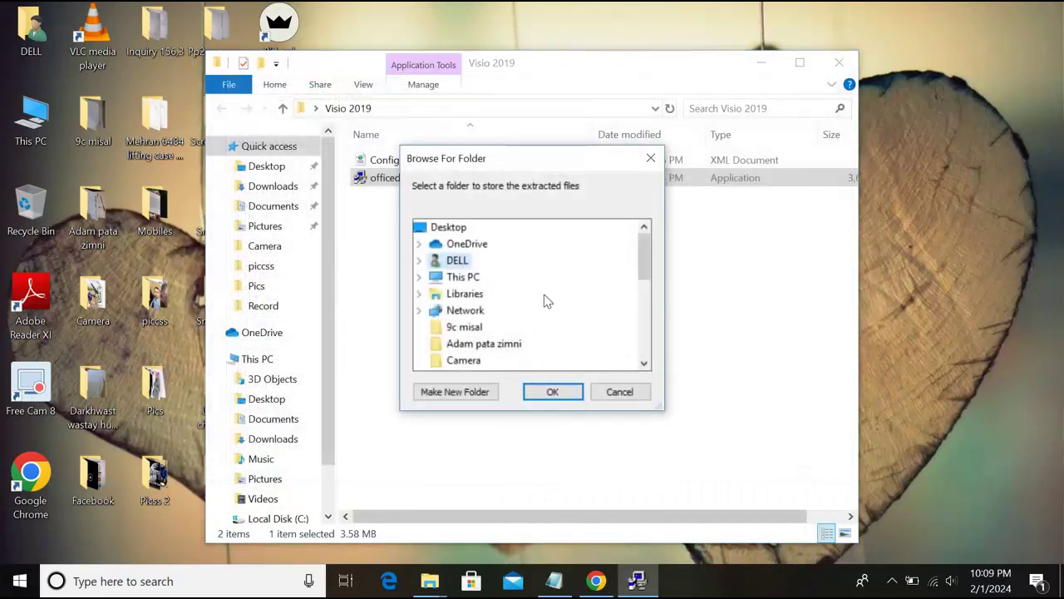
Step: Select the Visio 2019 folder as the extraction target and confirm with OK
click(646, 365)
click(646, 366)
click(646, 366)
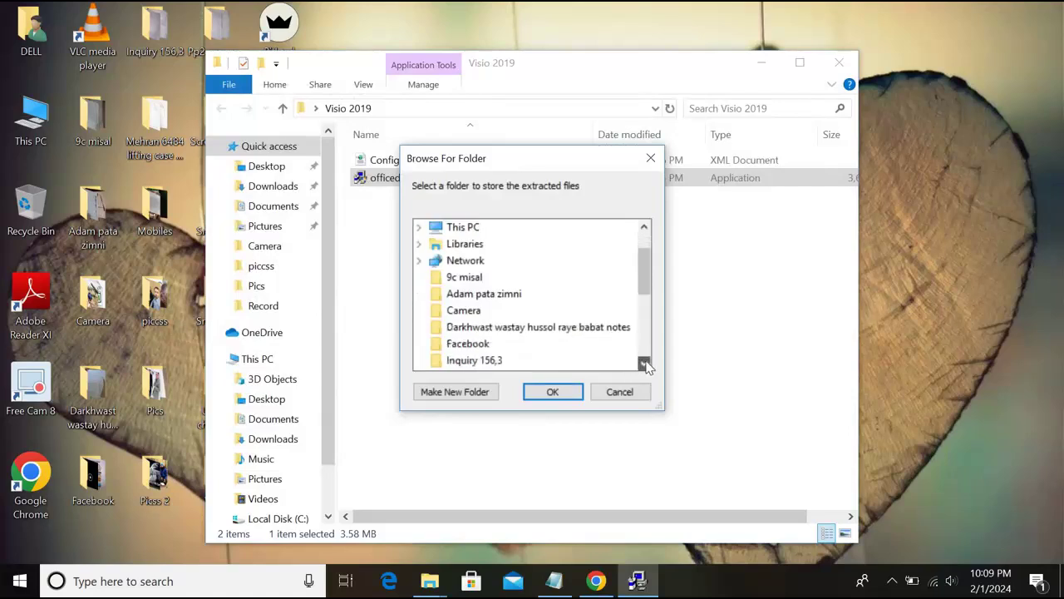
click(646, 365)
click(646, 366)
click(646, 366)
click(646, 366)
click(645, 366)
click(646, 366)
click(646, 366)
click(645, 366)
click(645, 366)
click(646, 366)
click(646, 366)
click(646, 365)
click(468, 360)
click(551, 391)
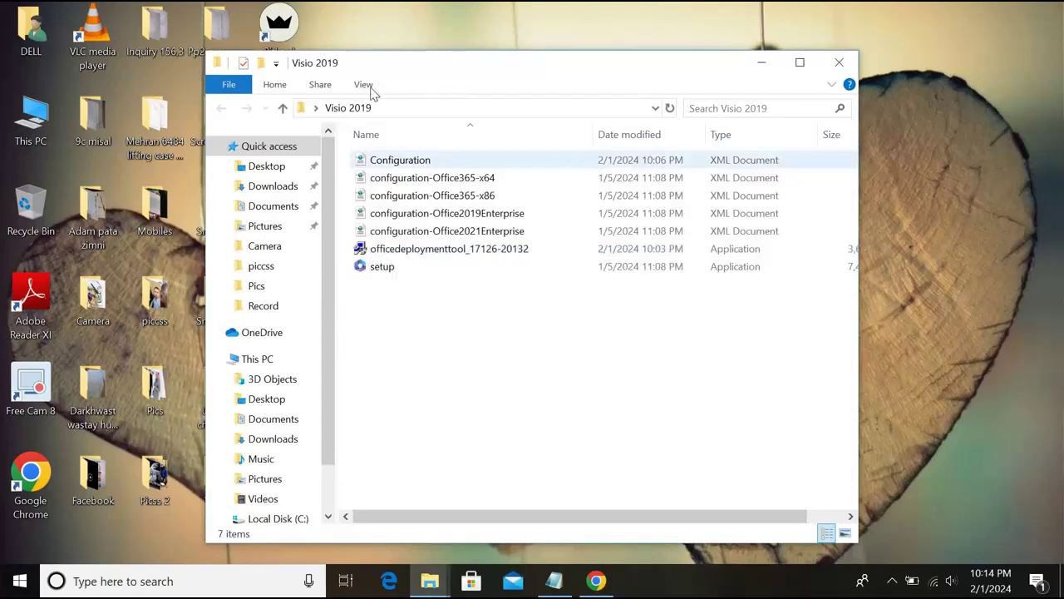
Step: Open a Command Prompt in the Visio 2019 folder via cmd in the address bar
click(388, 108)
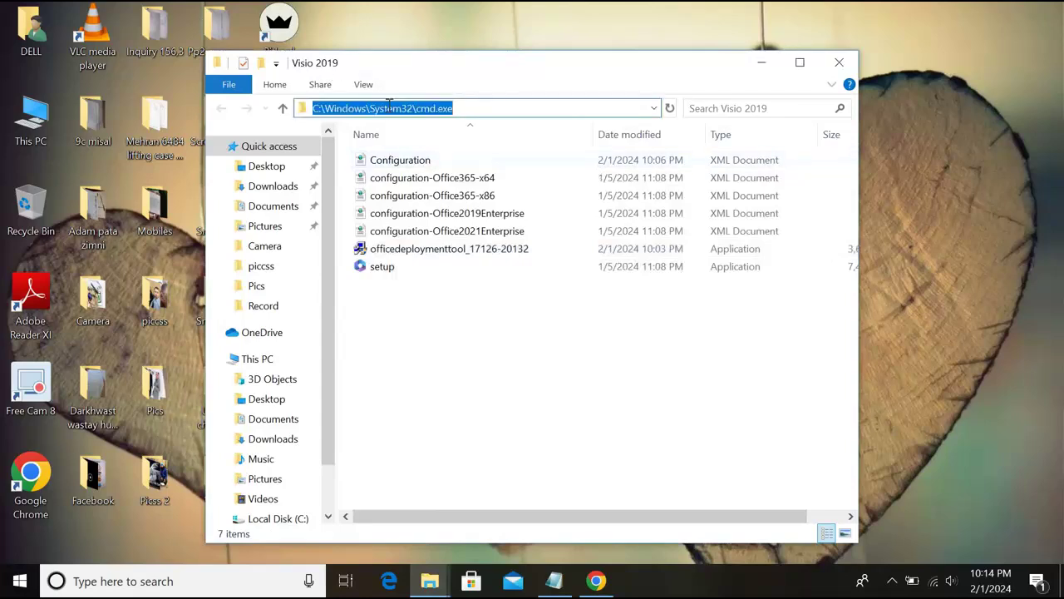
text(cm)
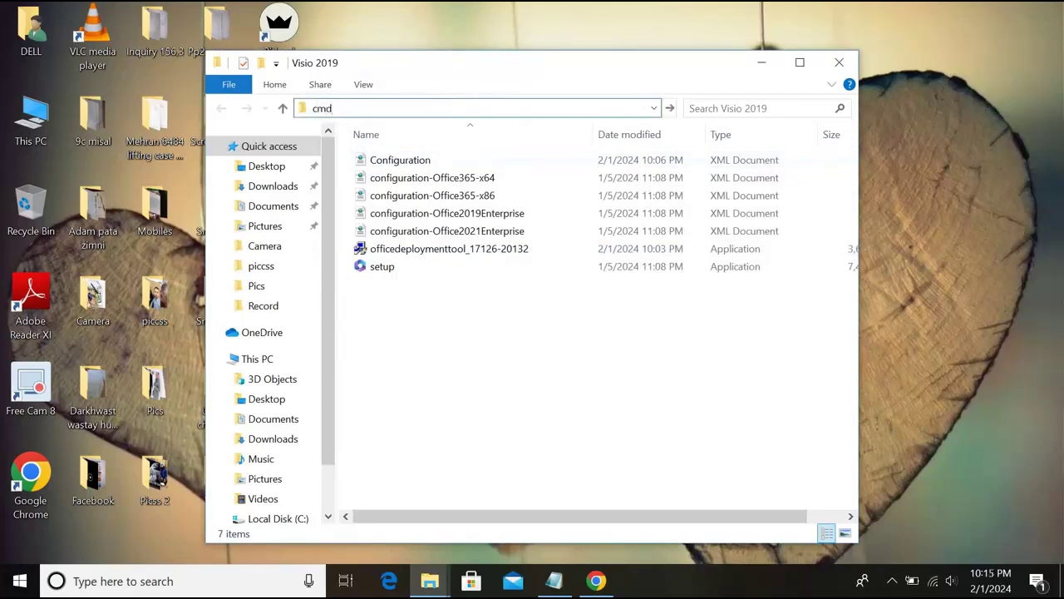
text(d)
key(Return)
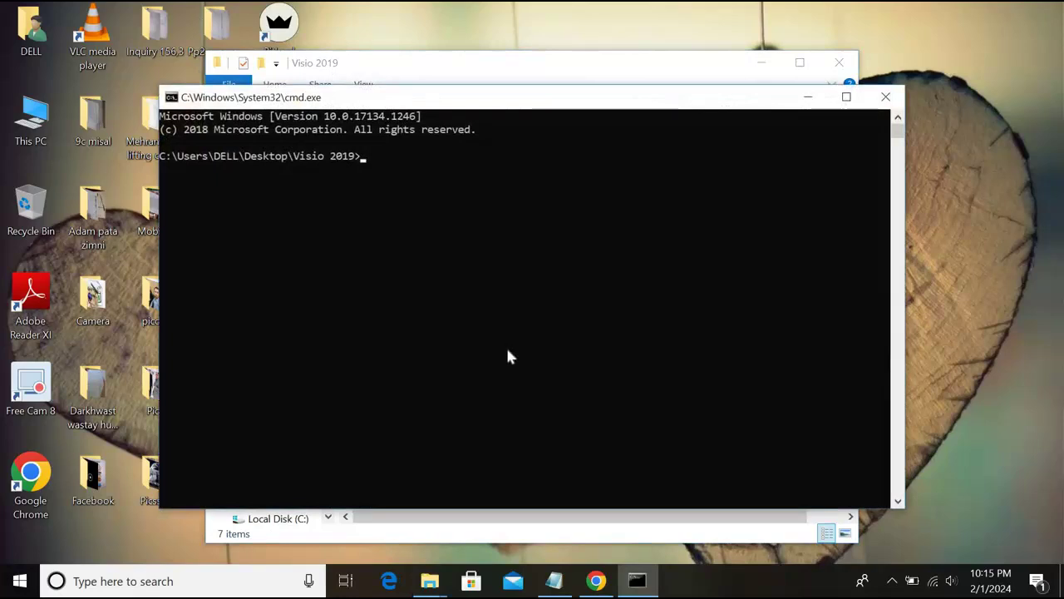
Step: Copy 'setup /configure configuration.xml' from Notepad, paste it into the prompt, and run it
mouse_move(587, 573)
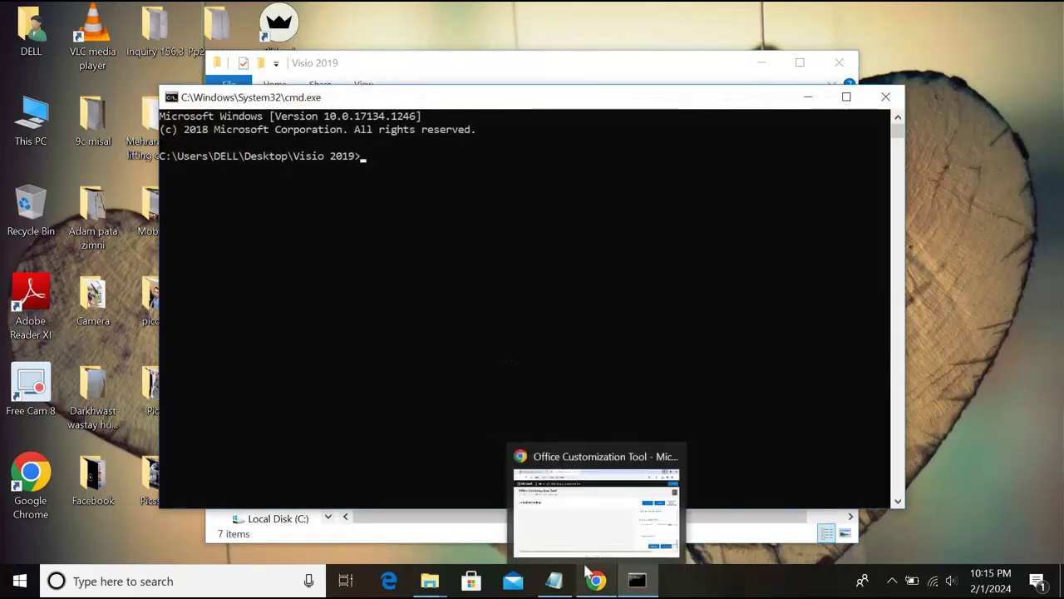
click(554, 580)
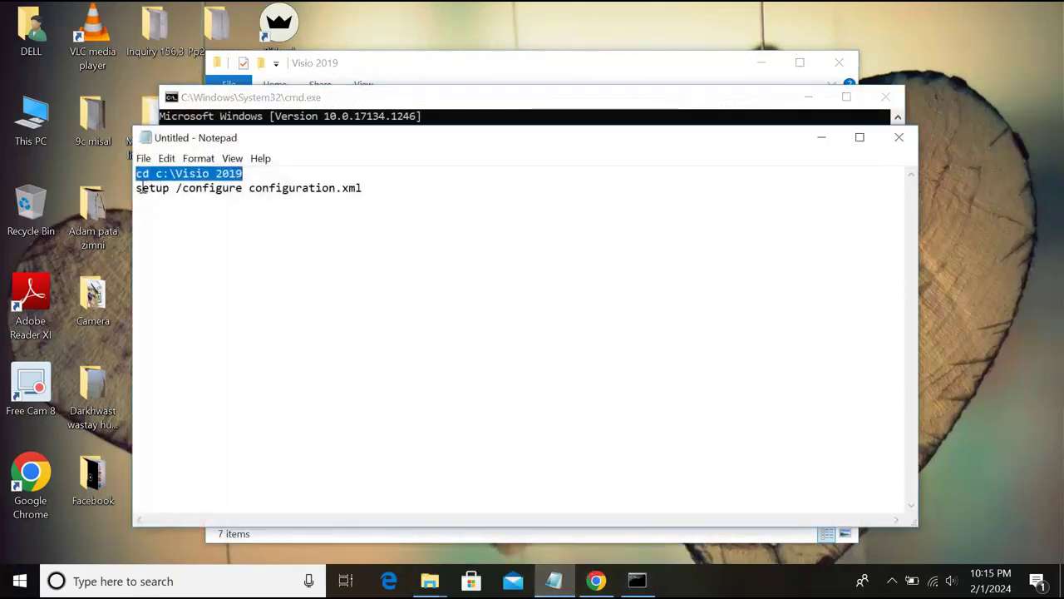
drag(137, 188, 363, 187)
click(553, 97)
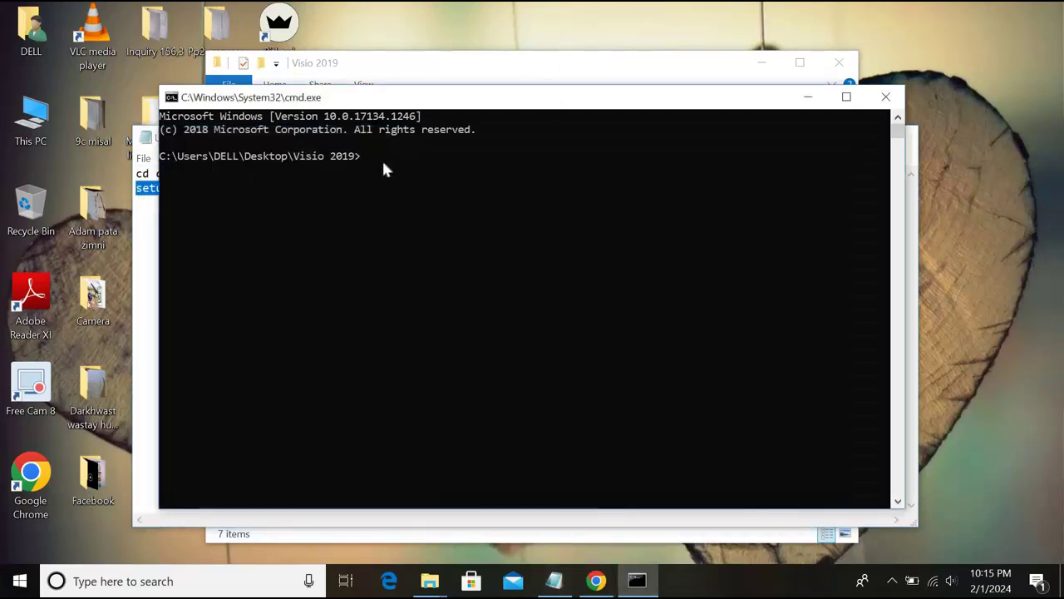
right_click(382, 163)
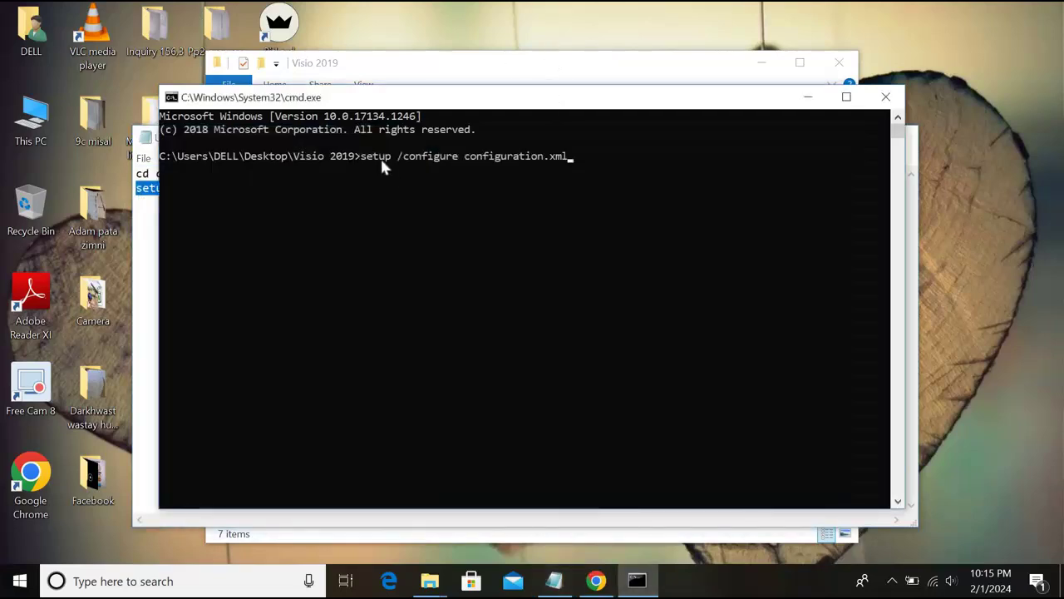
key(Return)
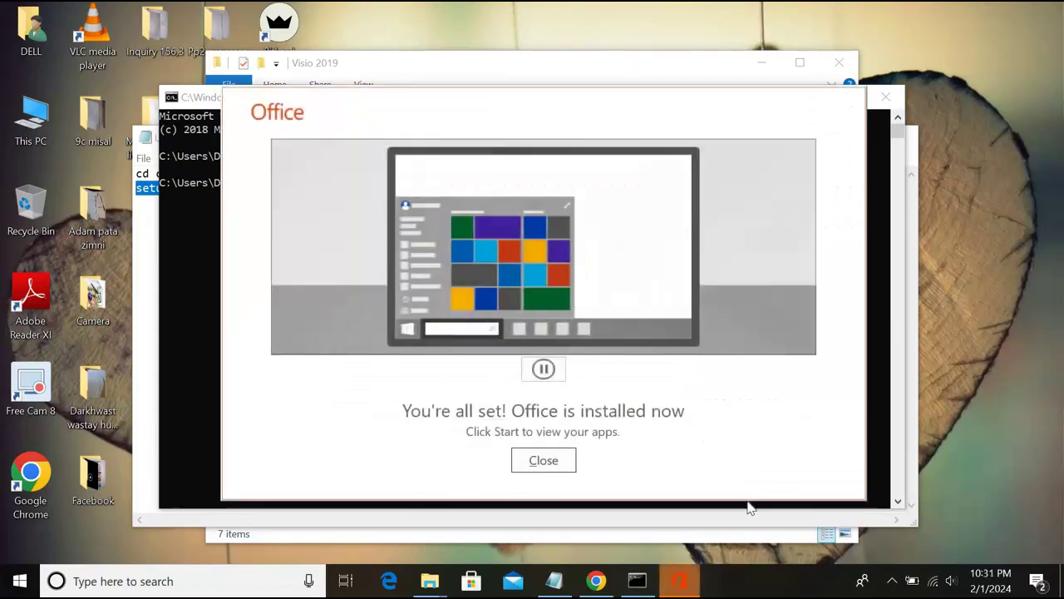
Step: Close the Office installer's 'You're all set! Office is installed now' window
click(545, 461)
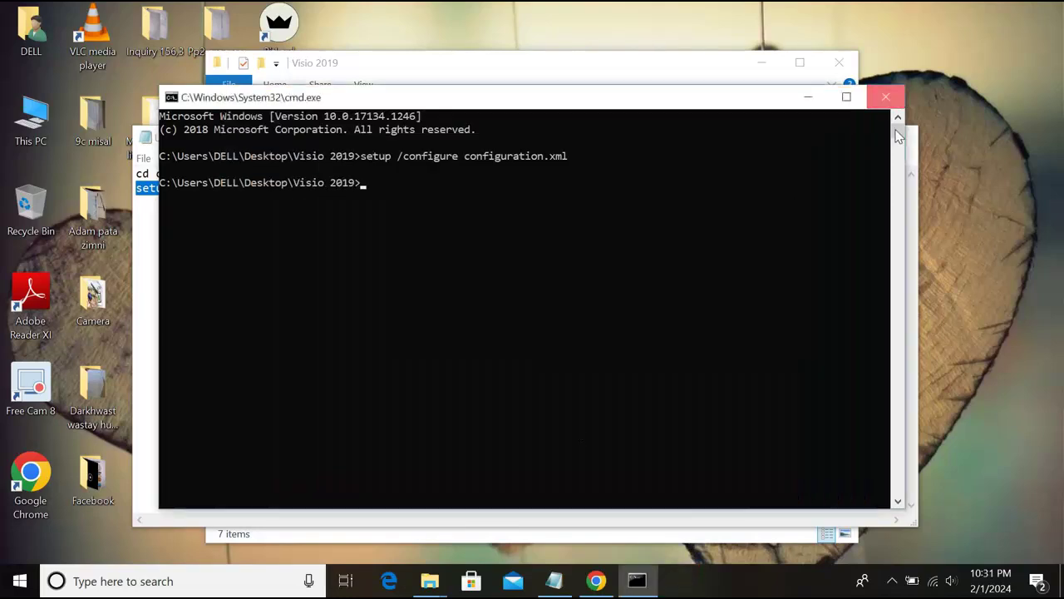
Step: Close the command prompt, Notepad without saving, and the Visio 2019 folder window
click(895, 99)
click(900, 137)
click(560, 291)
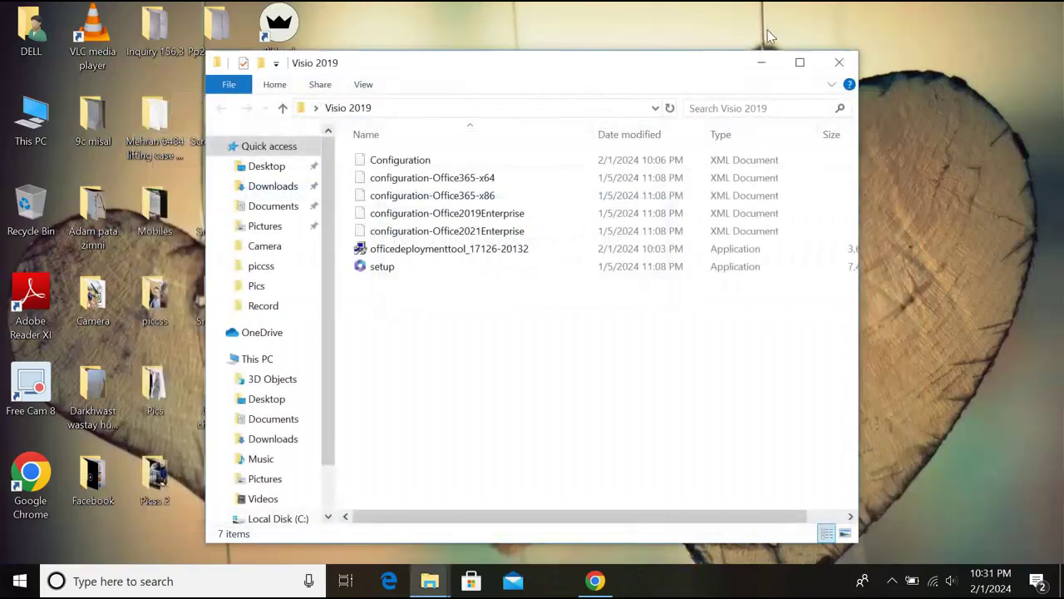
click(839, 62)
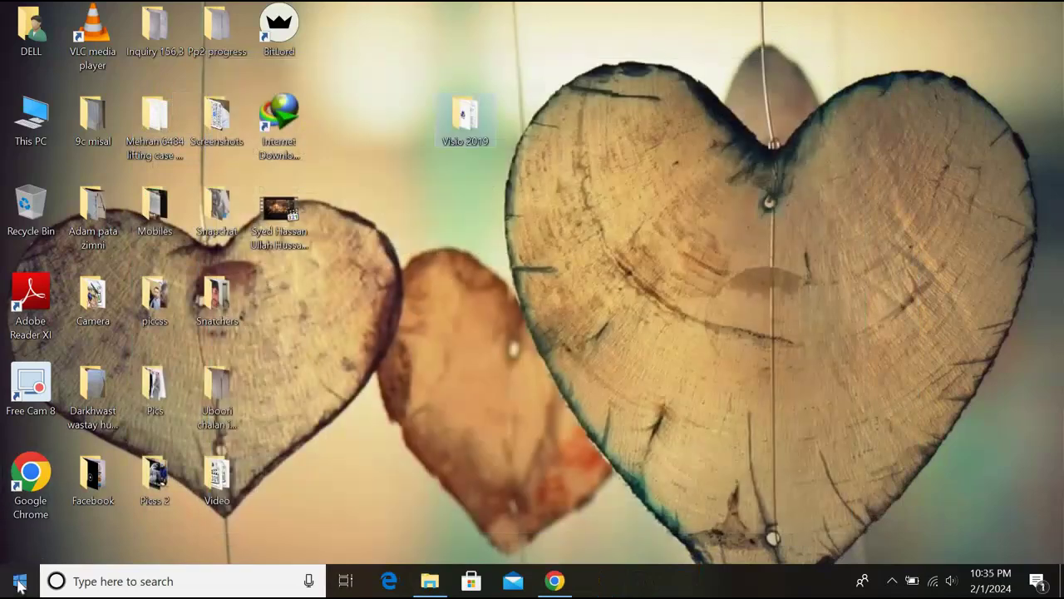
Step: Launch Visio from the Start menu's app list
click(20, 585)
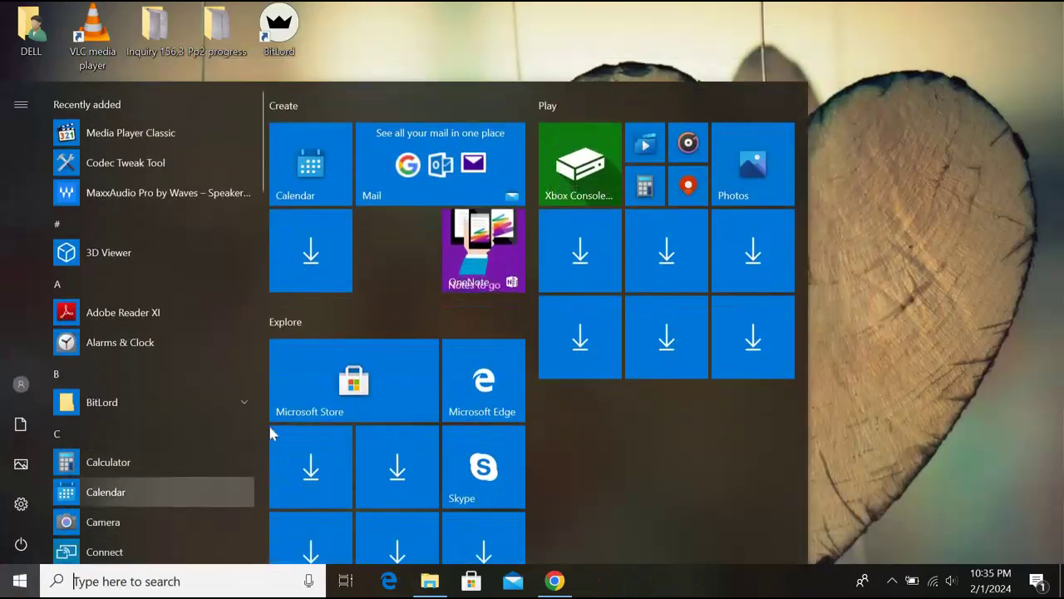
scroll(255, 443, down, 15)
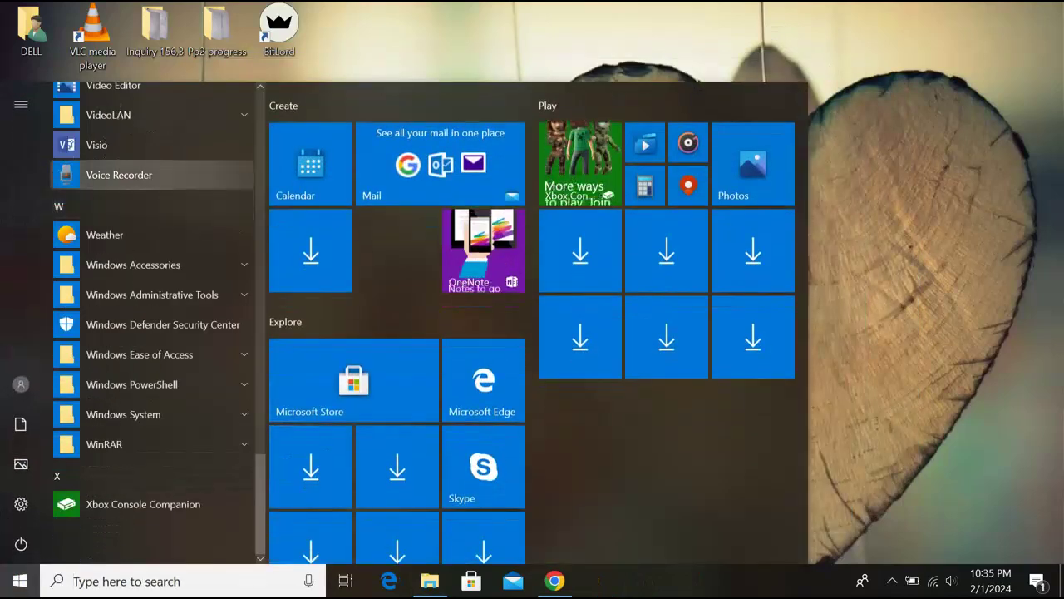
click(93, 148)
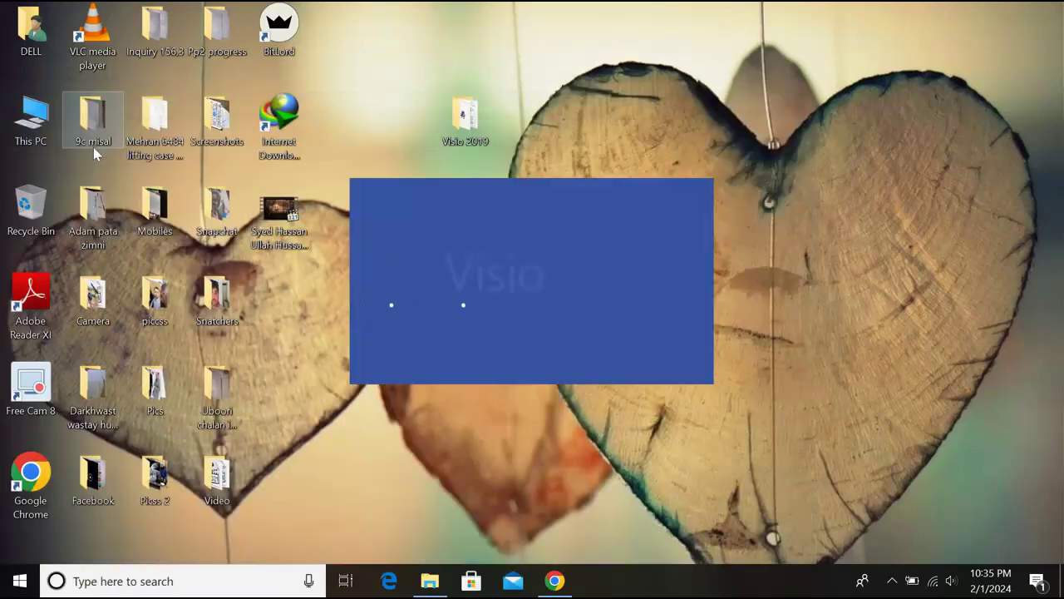